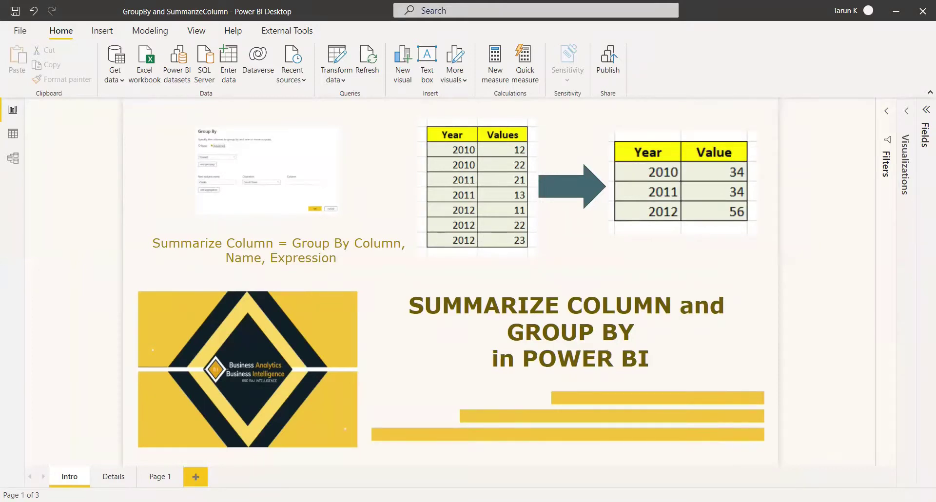
Go through the Details page to Page 1 of the report and open the Power Query Editor.
click(113, 476)
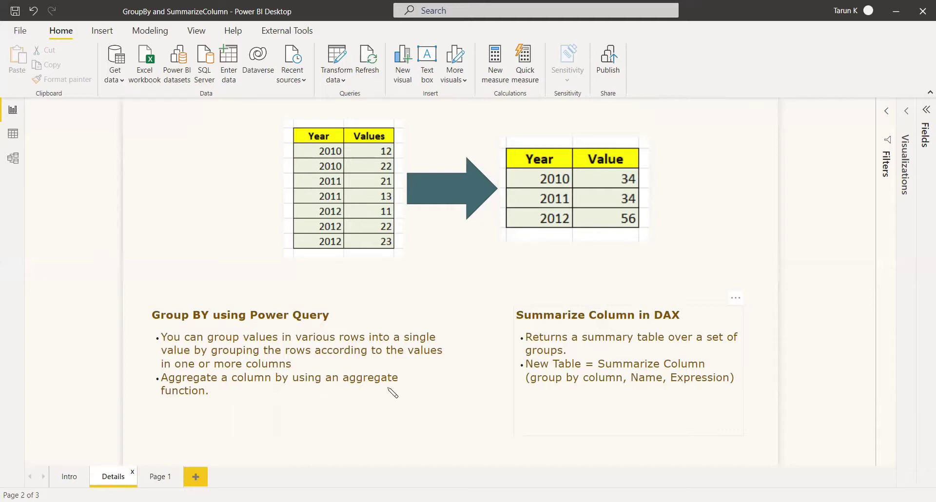
click(161, 476)
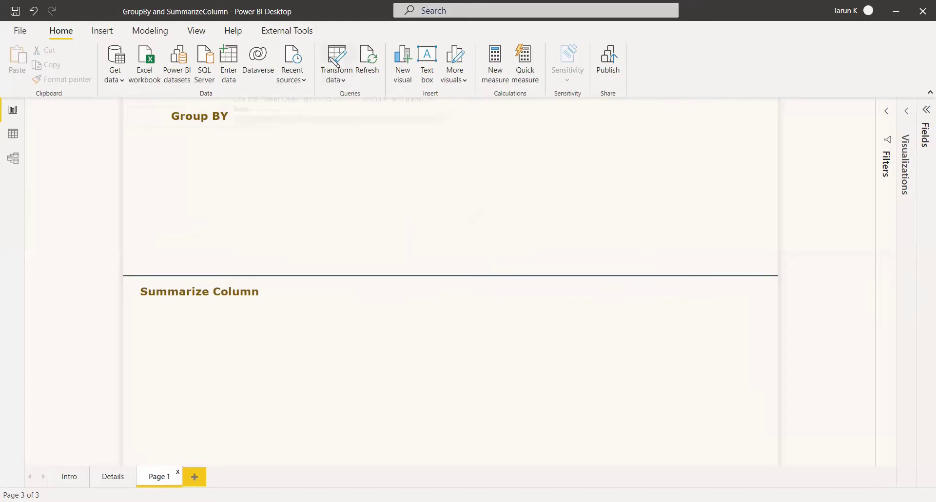
click(329, 56)
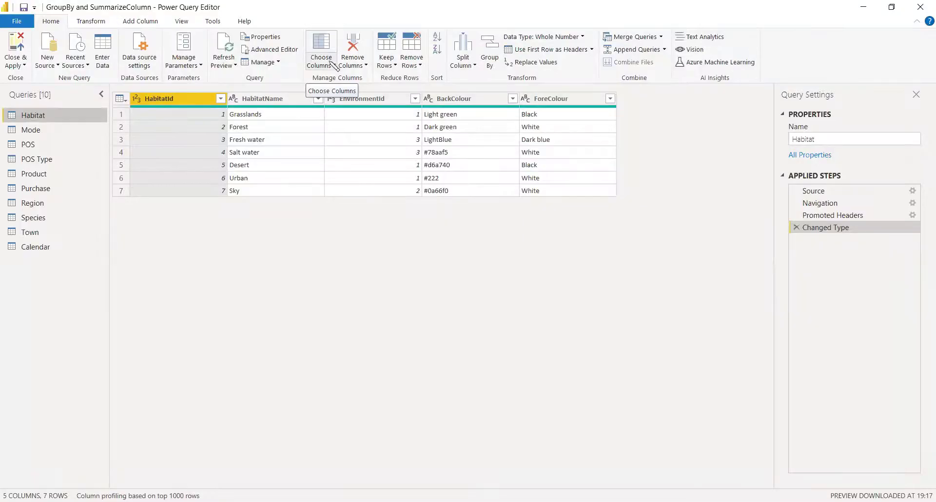
Create a reference of the Purchase query and name it Revenue by Year.
click(31, 192)
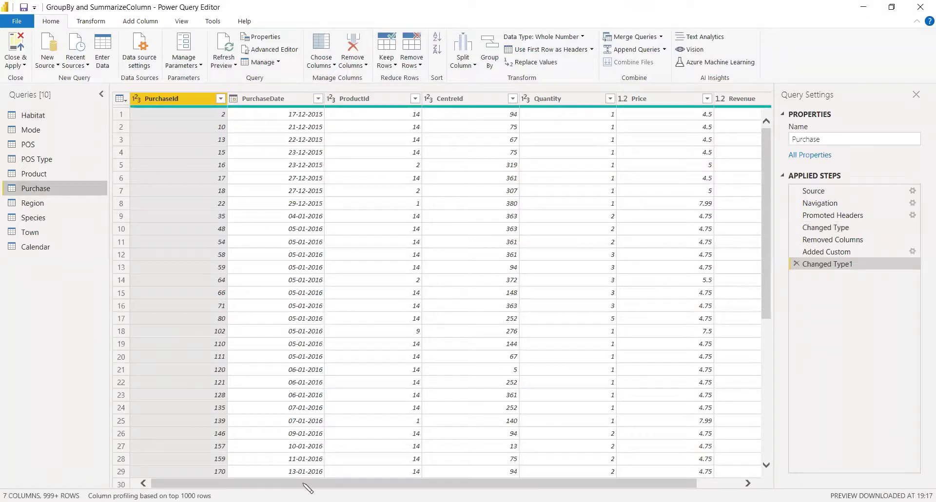
drag(304, 484, 347, 484)
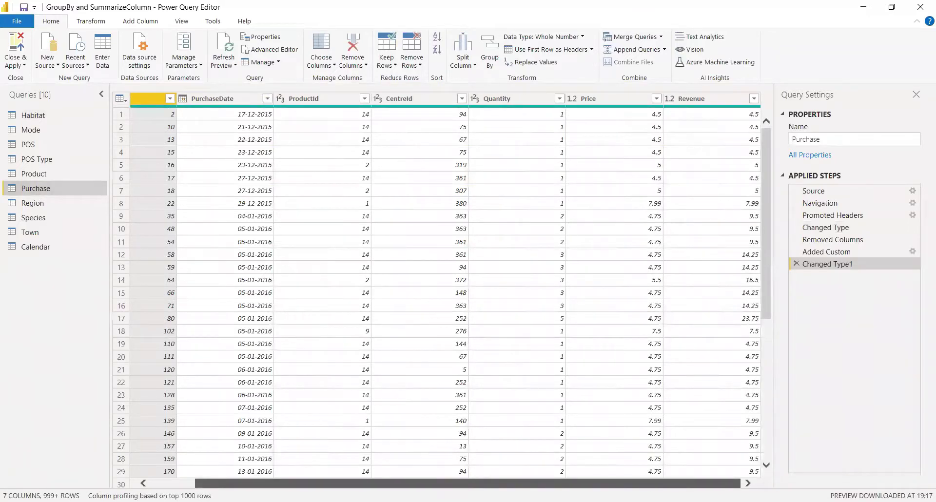
drag(461, 483, 417, 482)
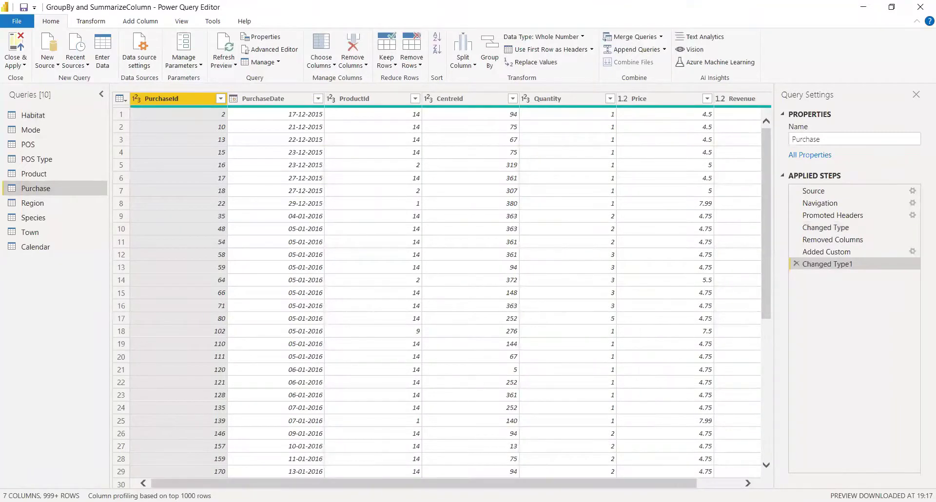
drag(353, 483, 398, 483)
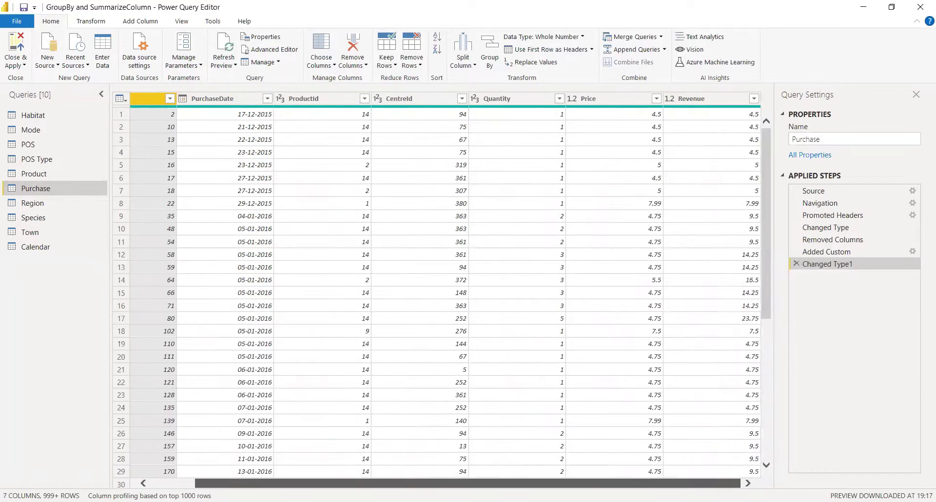
right_click(42, 196)
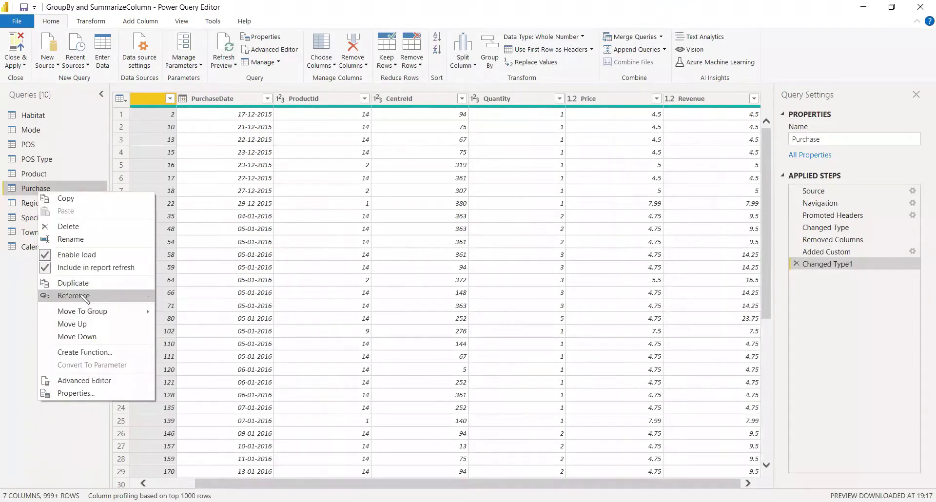
click(73, 296)
click(838, 141)
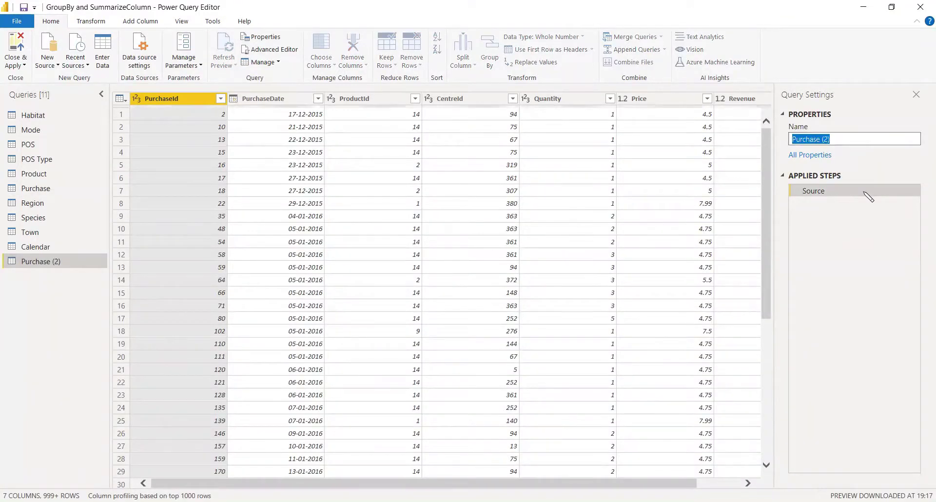
text(Revenue by Year)
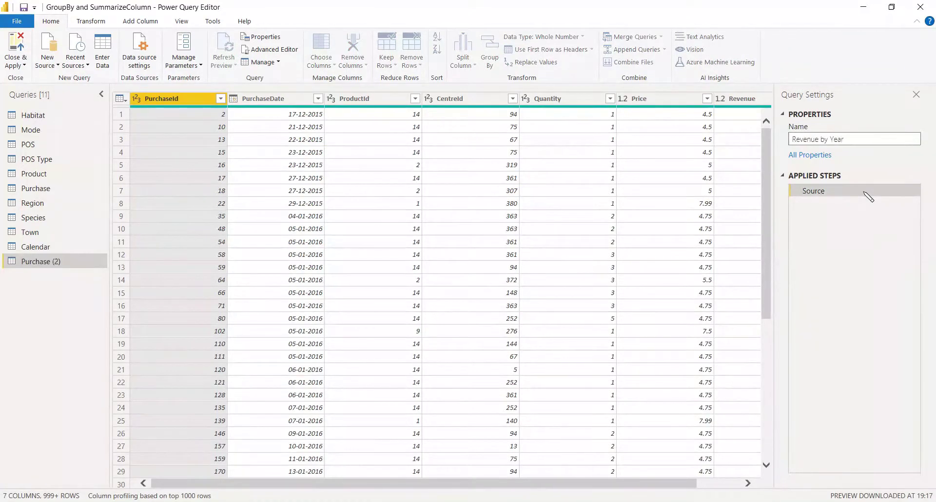
key(Return)
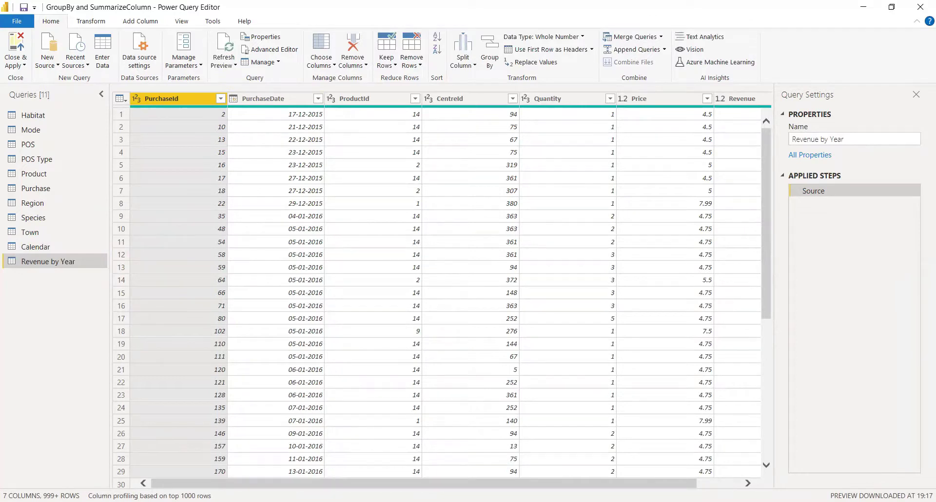
Merge the Revenue by Year query with Calendar, matching PurchaseDate to Date with a Left Outer join.
mouse_move(253, 483)
mouse_down()
mouse_move(312, 483)
mouse_move(256, 488)
mouse_up()
click(283, 99)
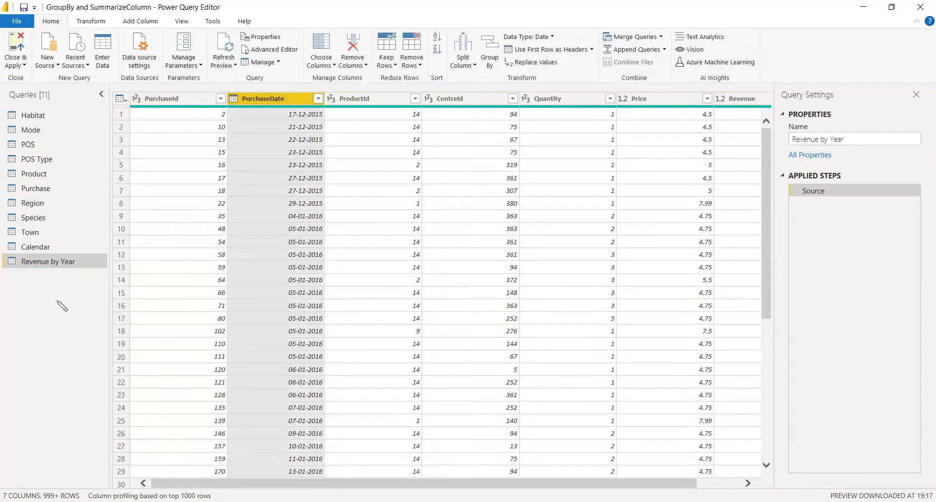
click(36, 248)
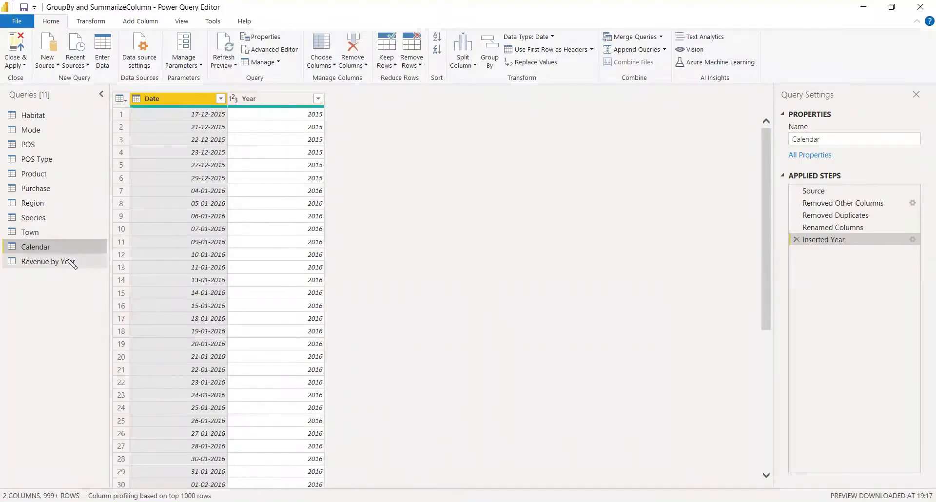
click(45, 264)
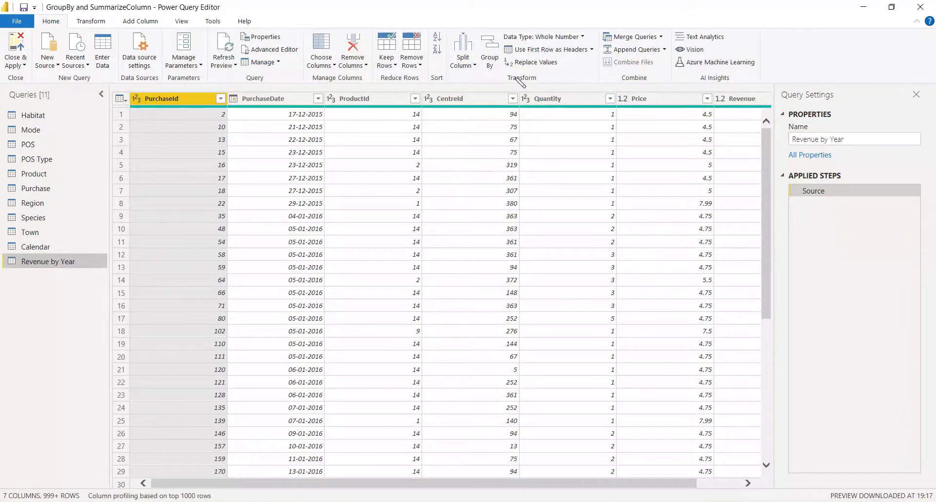
click(644, 39)
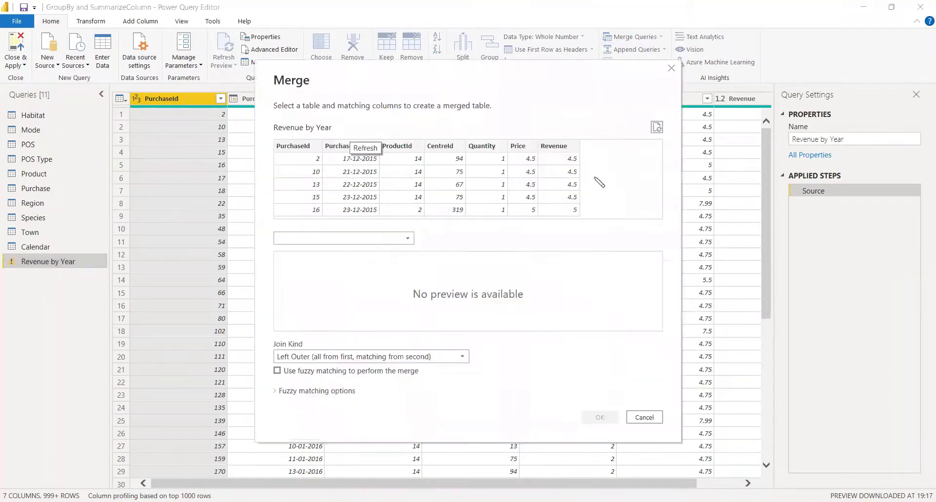
click(343, 146)
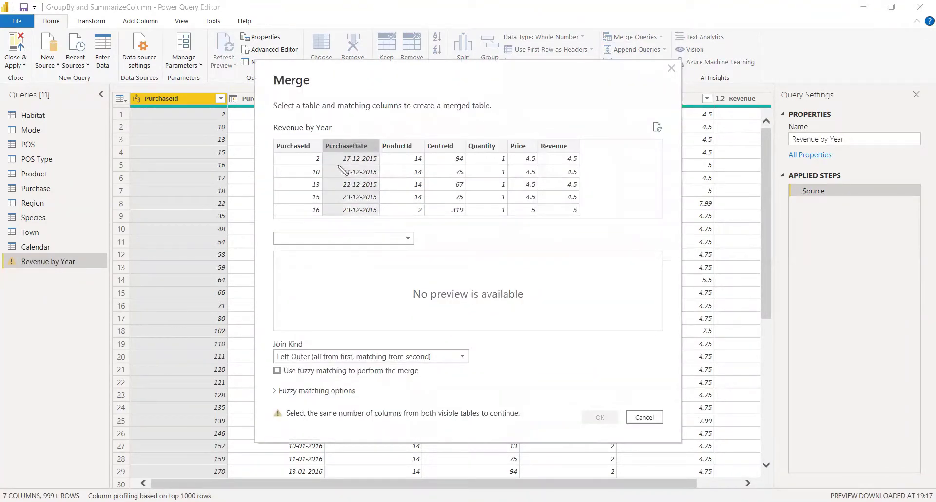
click(370, 242)
click(345, 252)
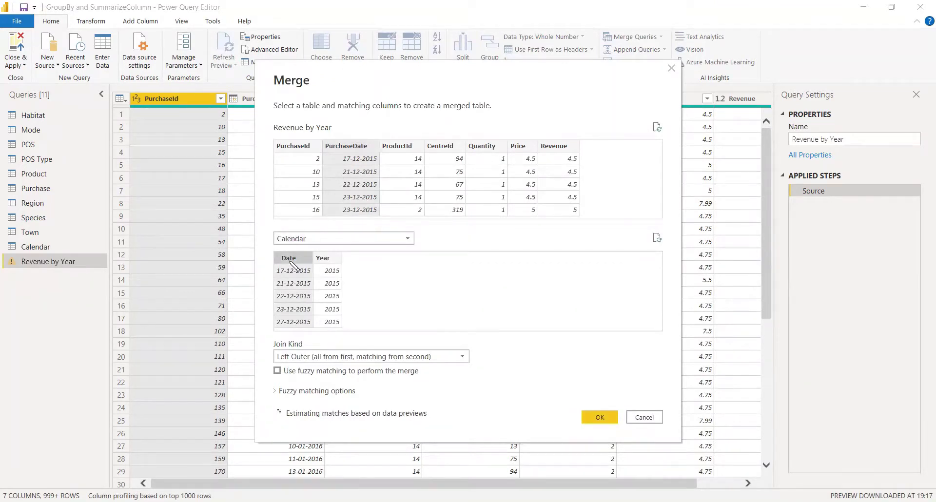
click(603, 419)
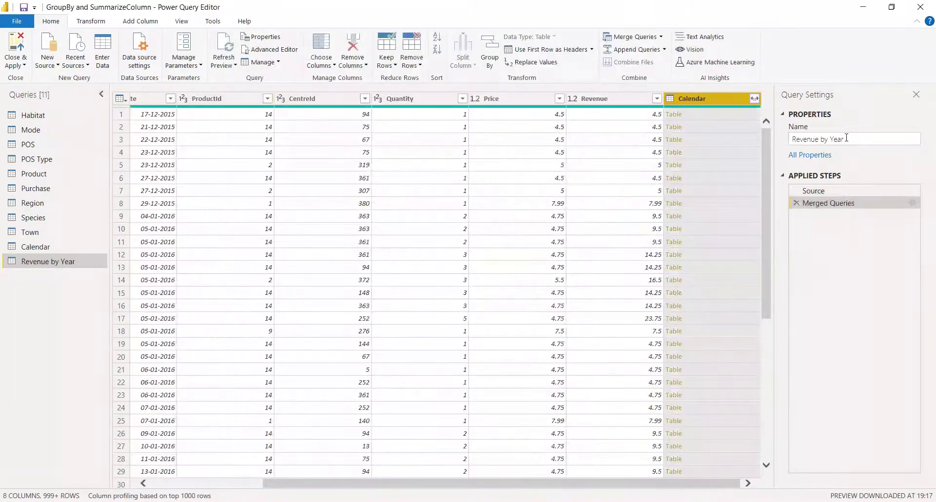
Expand the merged Calendar column to include only the Year field.
click(755, 99)
click(577, 160)
click(576, 185)
click(685, 250)
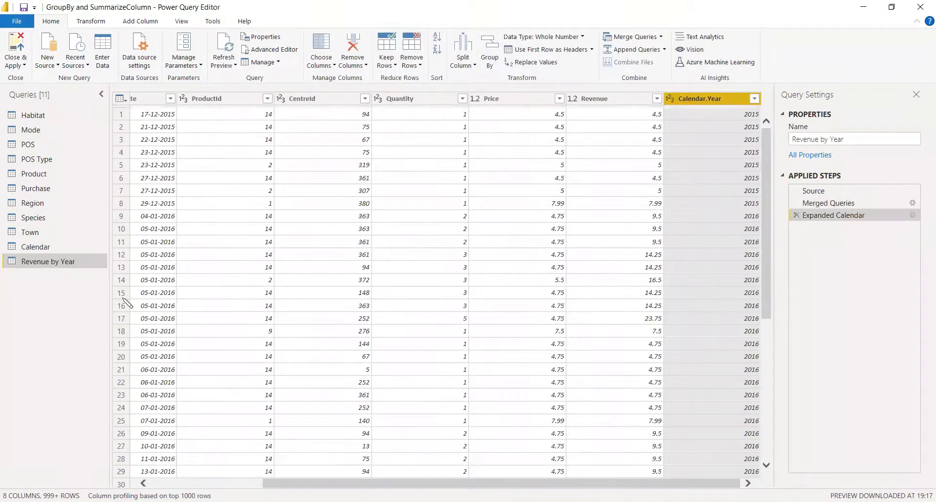
Group the Revenue by Year query by Calendar.Year, with a new column named Revenue that sums the Revenue column.
click(87, 22)
click(14, 51)
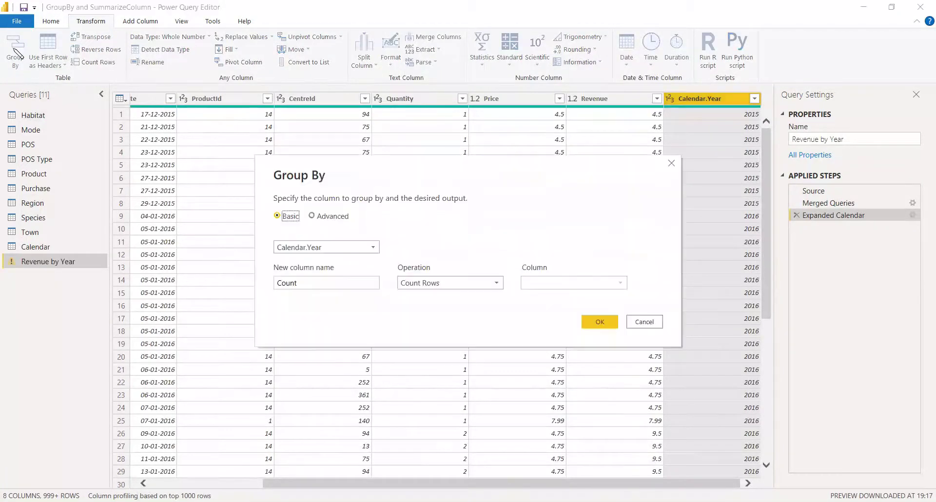
click(377, 249)
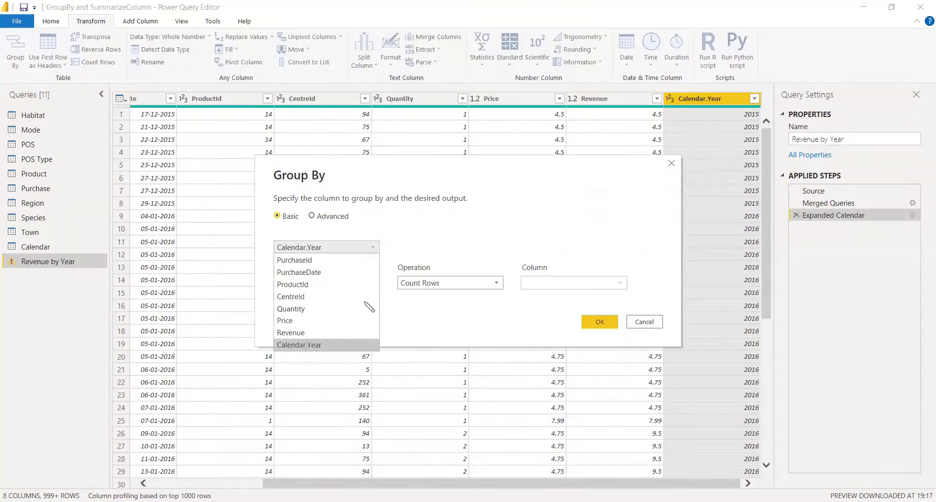
click(360, 345)
click(286, 284)
double_click(286, 283)
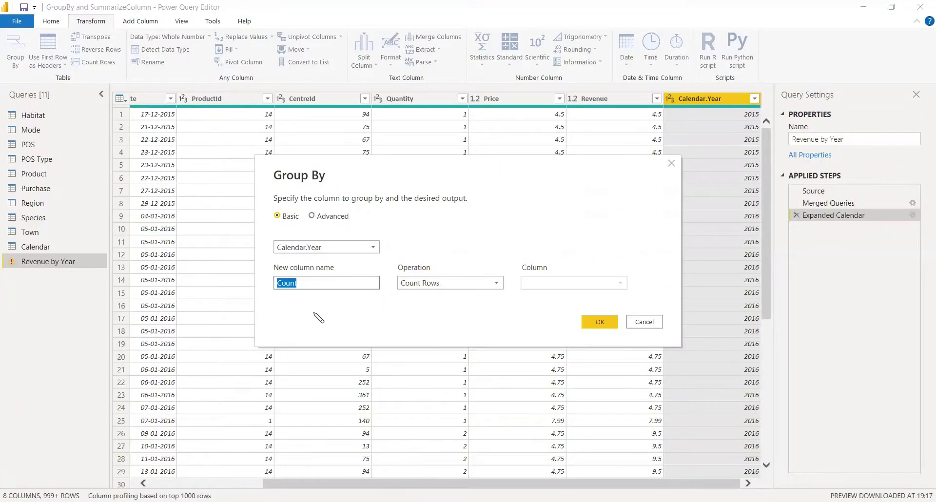
text(Revenue)
click(467, 286)
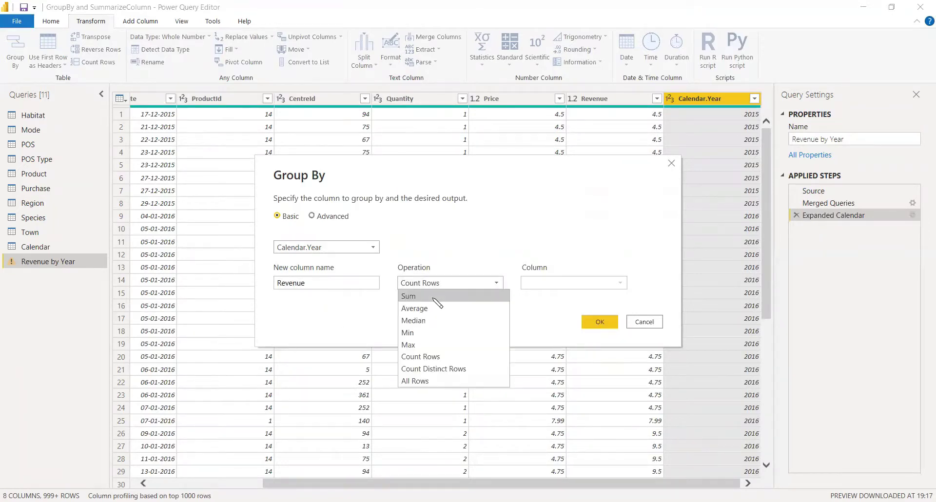
click(433, 297)
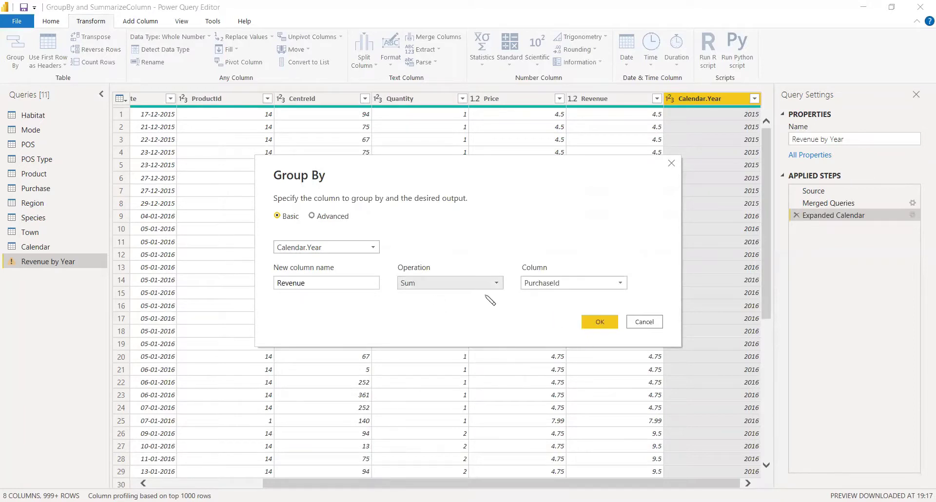
click(626, 287)
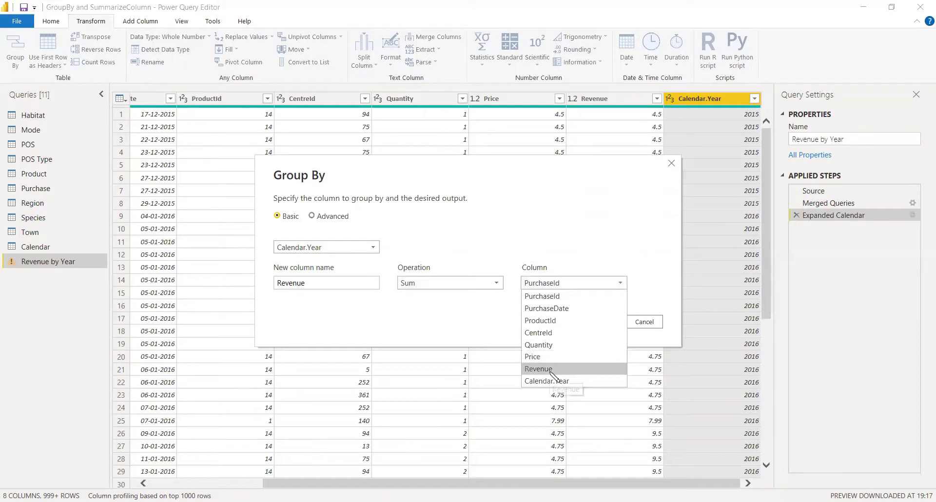
click(549, 371)
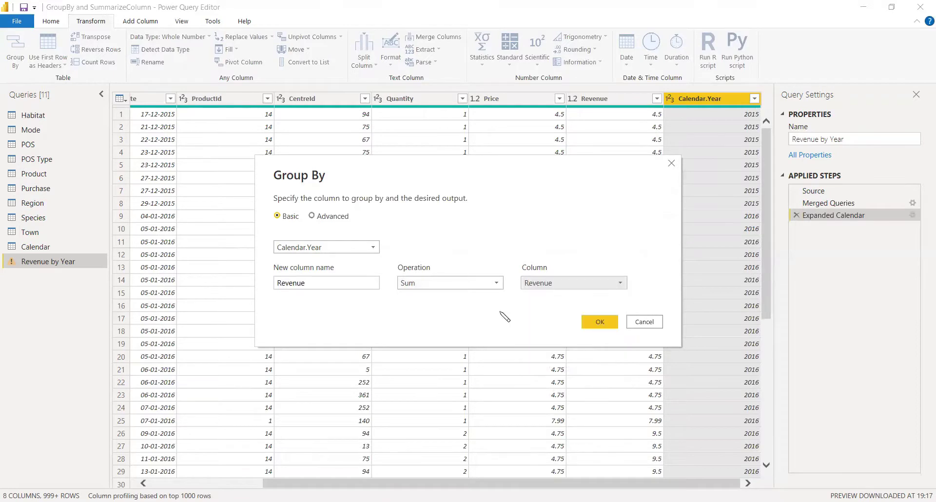
click(606, 321)
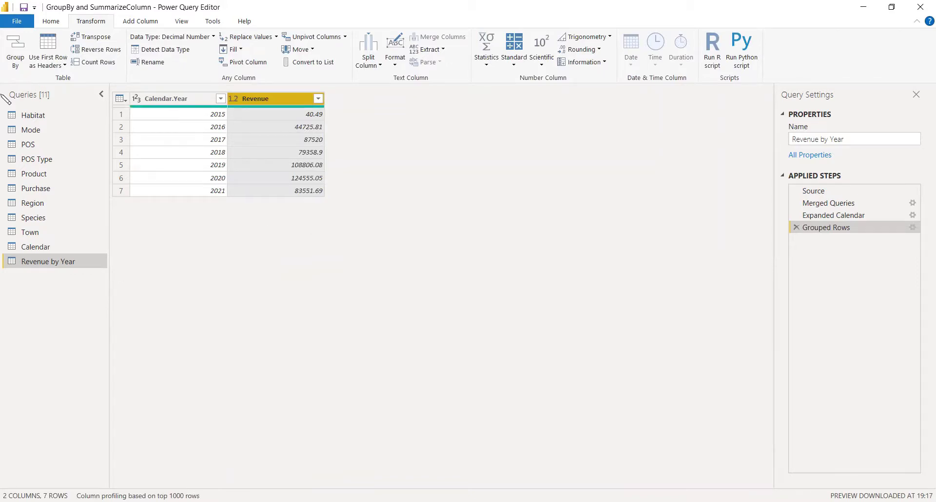
Close the Power Query Editor applying the changes, and expand the Revenue by Year table in the report's field list.
click(51, 22)
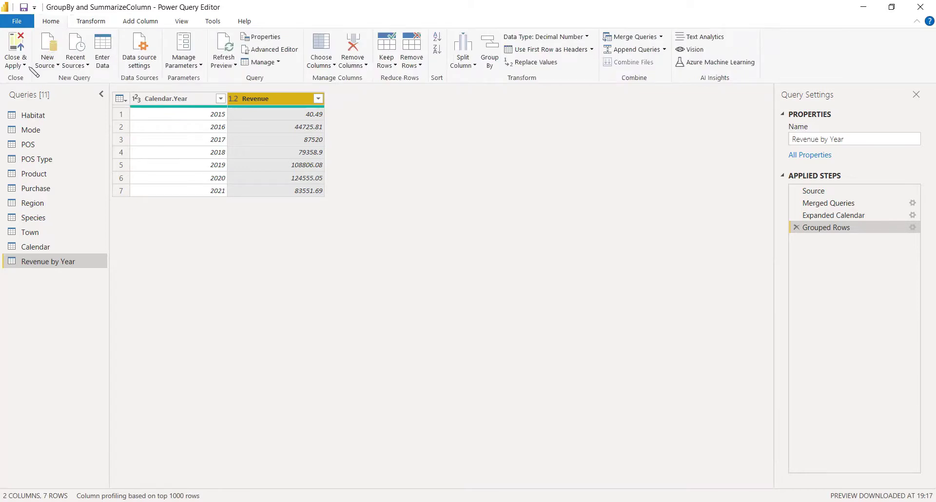
click(23, 65)
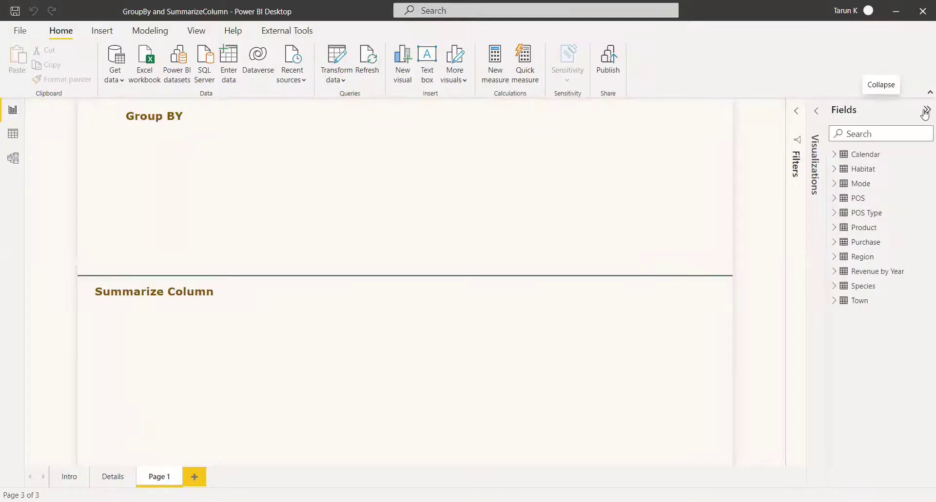
click(833, 273)
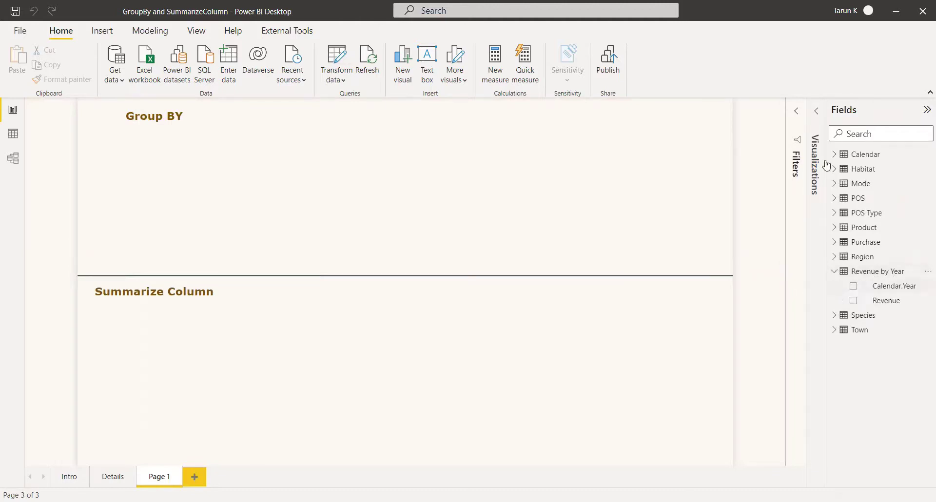
Add a table visual under the Group BY heading showing Calendar.Year and Revenue from the Revenue by Year table.
click(819, 112)
click(758, 197)
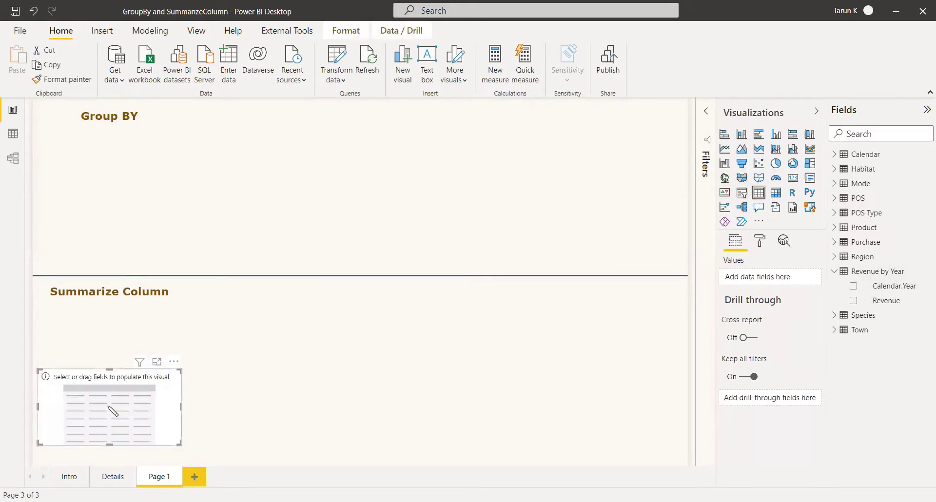
drag(108, 406, 118, 174)
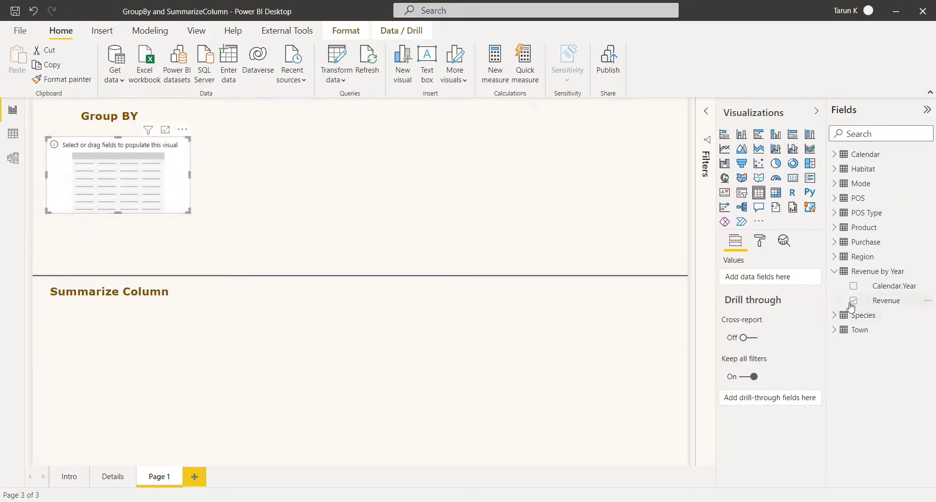
click(853, 287)
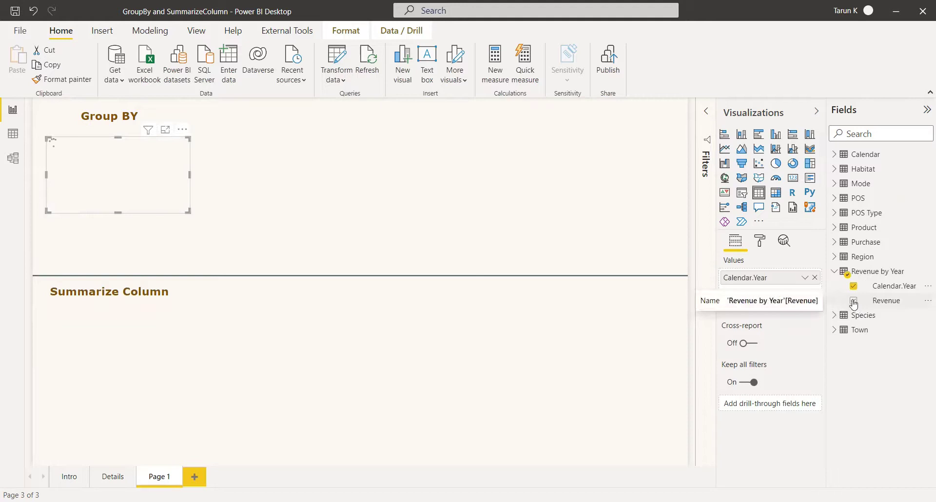
click(853, 300)
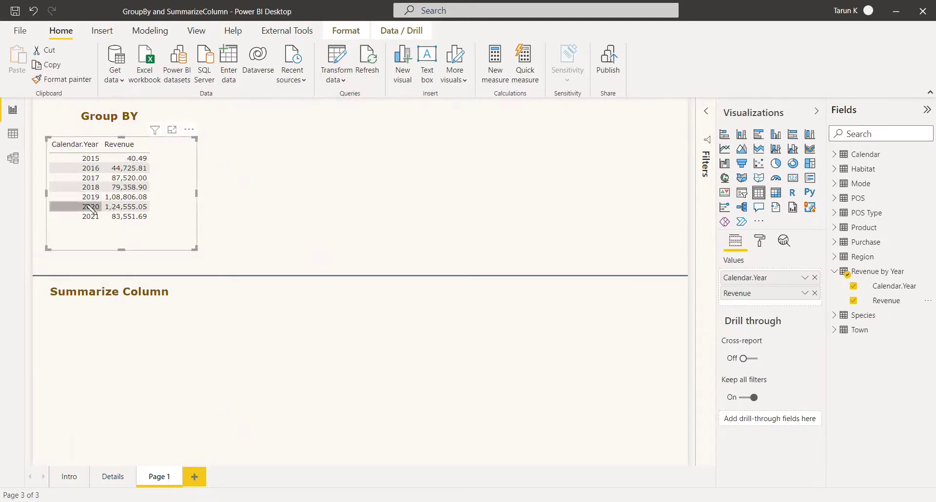
click(505, 399)
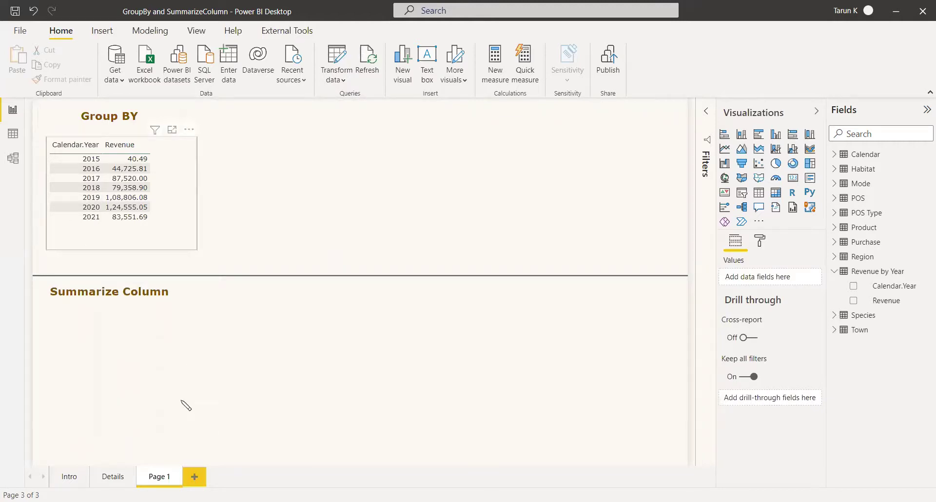
Start a calculated table named DAX Revenue by Year using SUMMARIZECOLUMNS, grouped by 'Calendar'[Year].
click(14, 136)
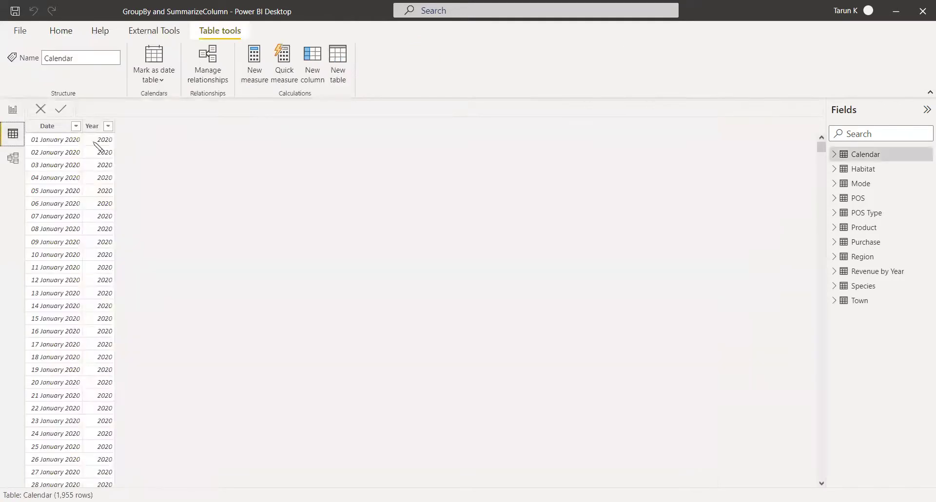
click(339, 69)
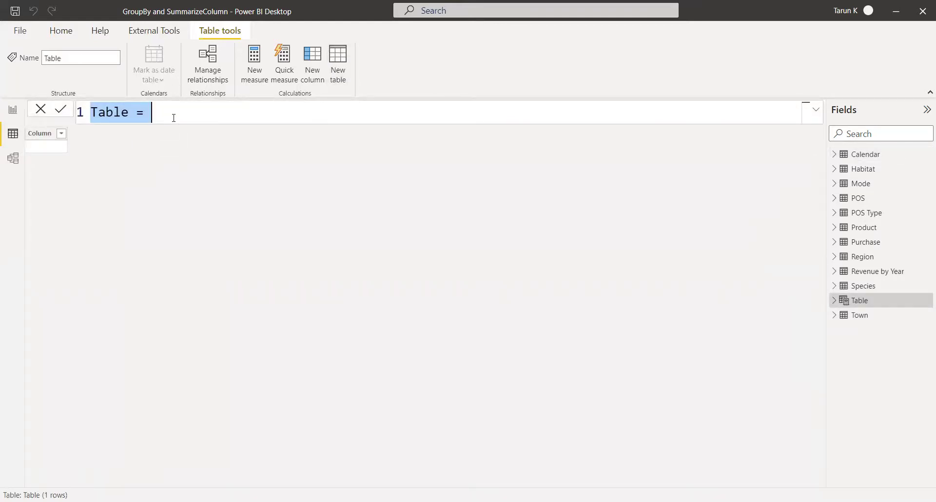
key(BackSpace)
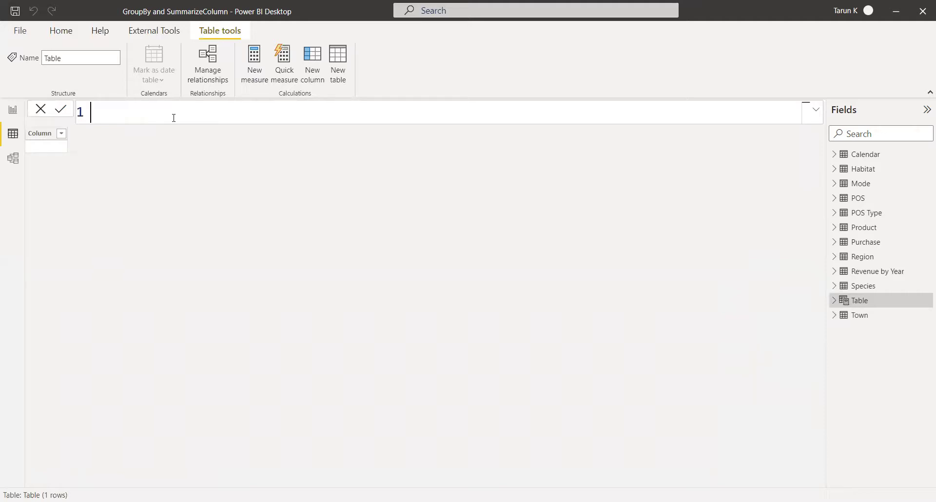
text(DAX Revenue by)
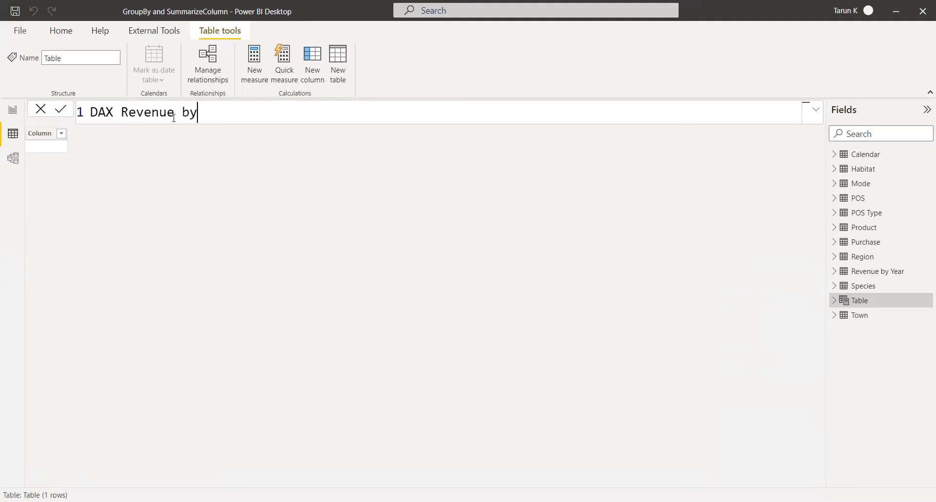
text( Year = summa)
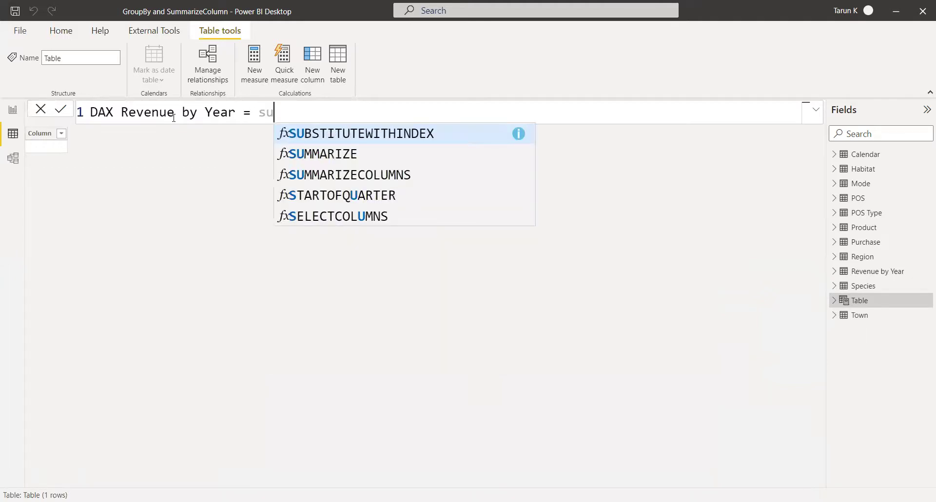
key(Down)
key(Tab)
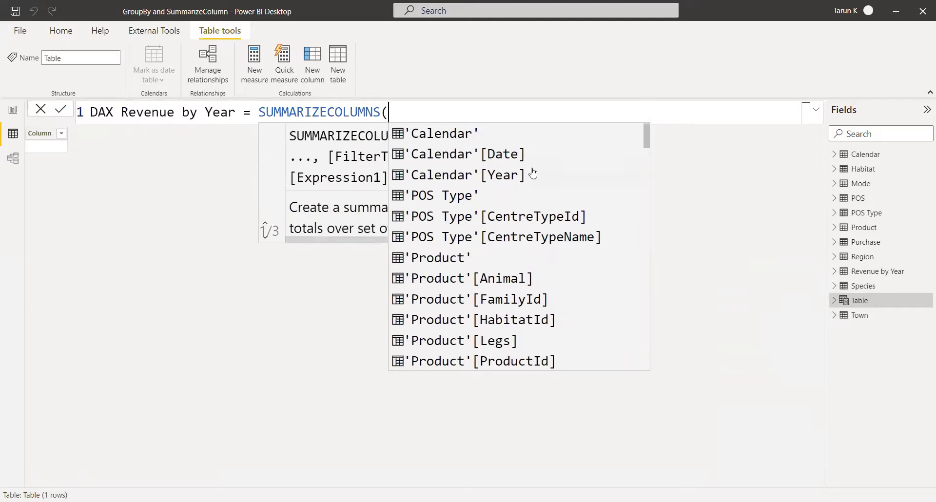
click(507, 181)
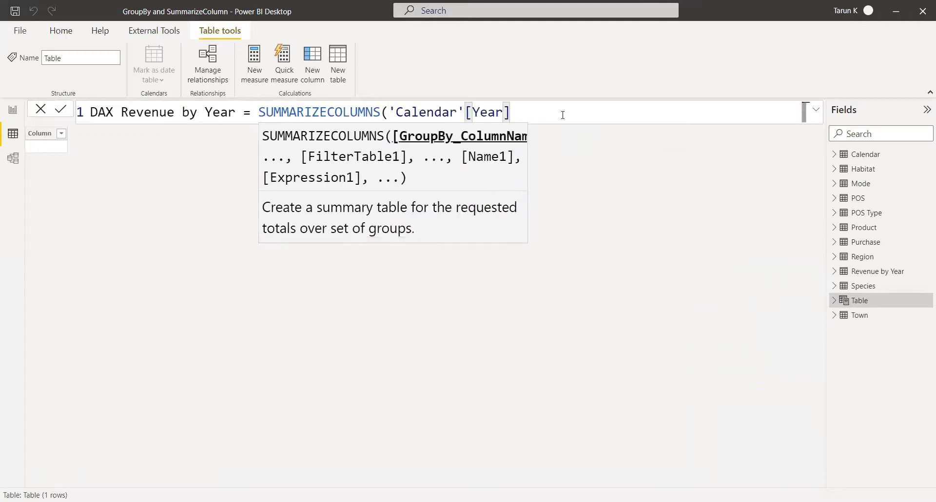
Complete the SUMMARIZECOLUMNS formula with a "Revenue" column defined as SUM(Purchase[Revenue]) and commit the table.
text(,)
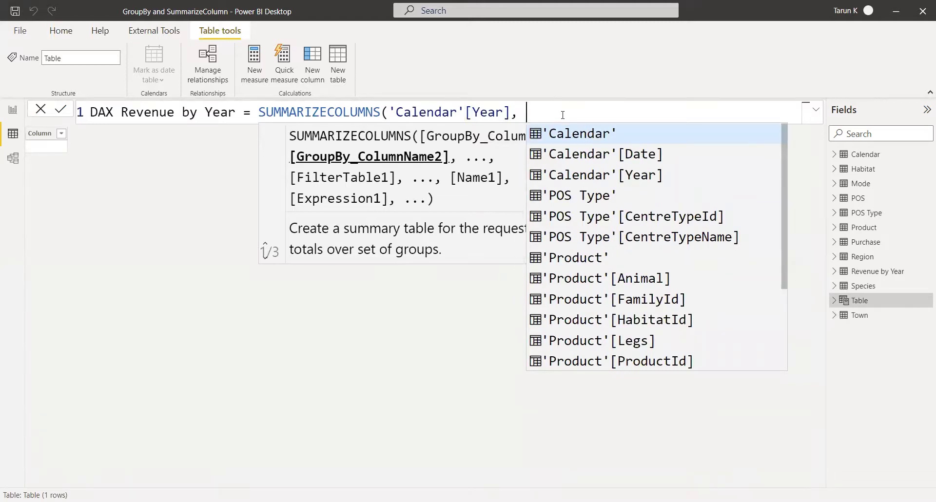
text( ")
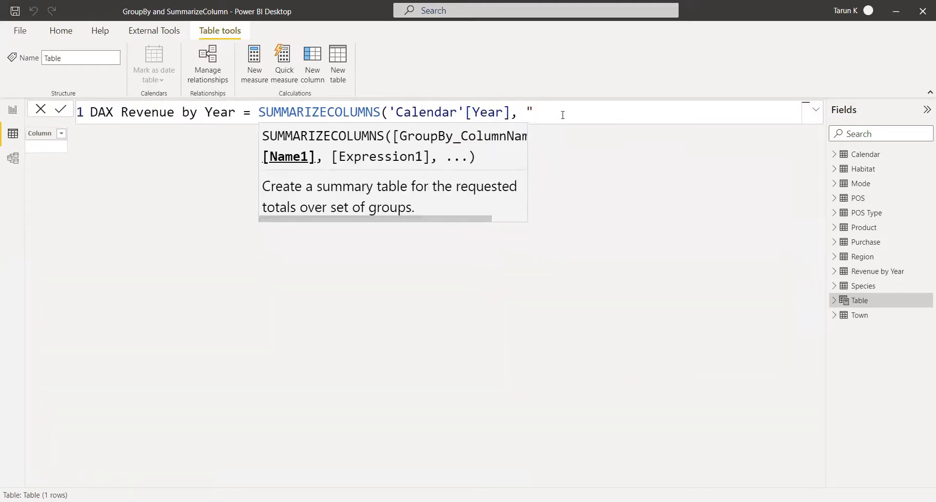
text(Revenue)
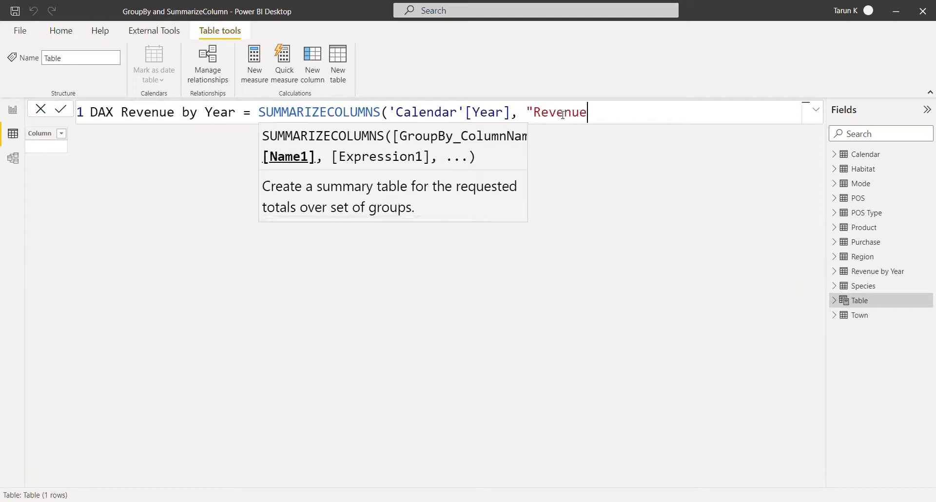
text(" , )
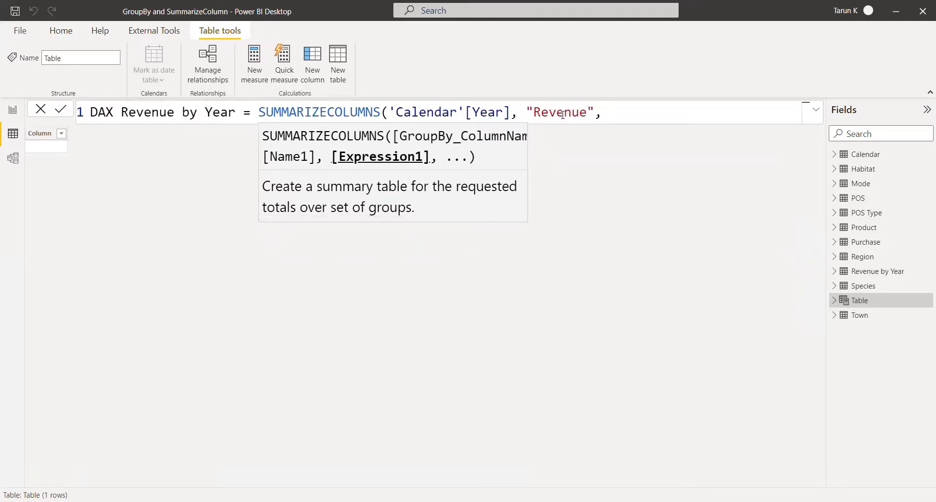
text(sum)
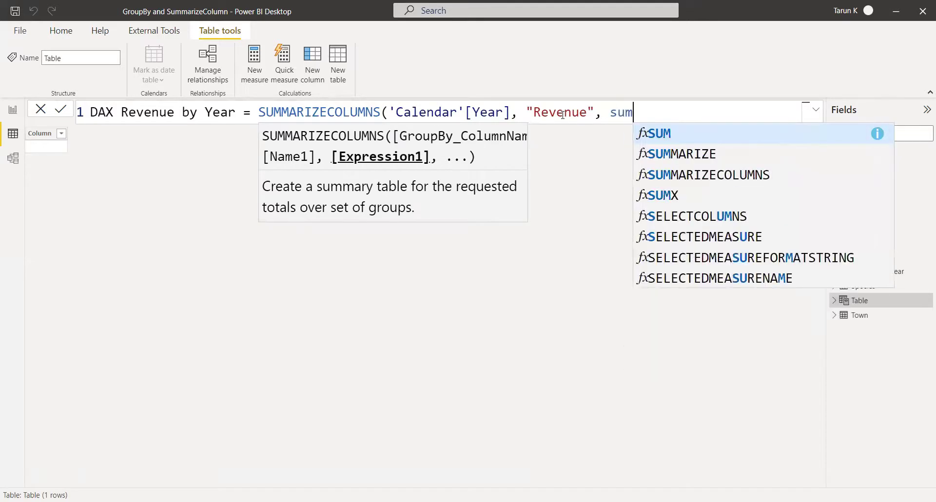
key(Tab)
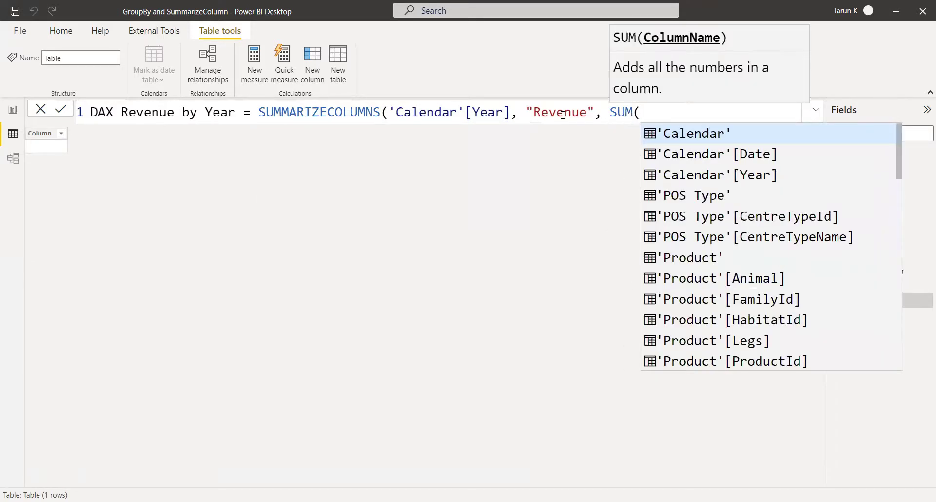
text(purcha)
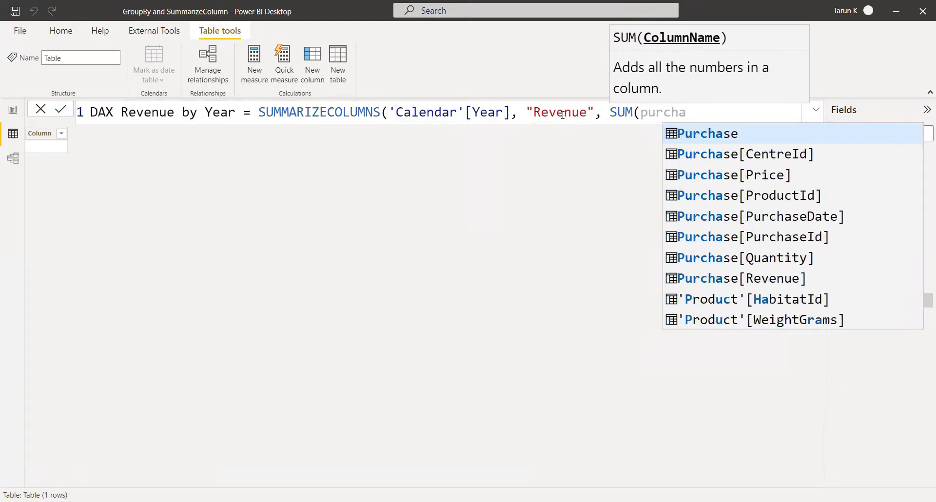
click(772, 278)
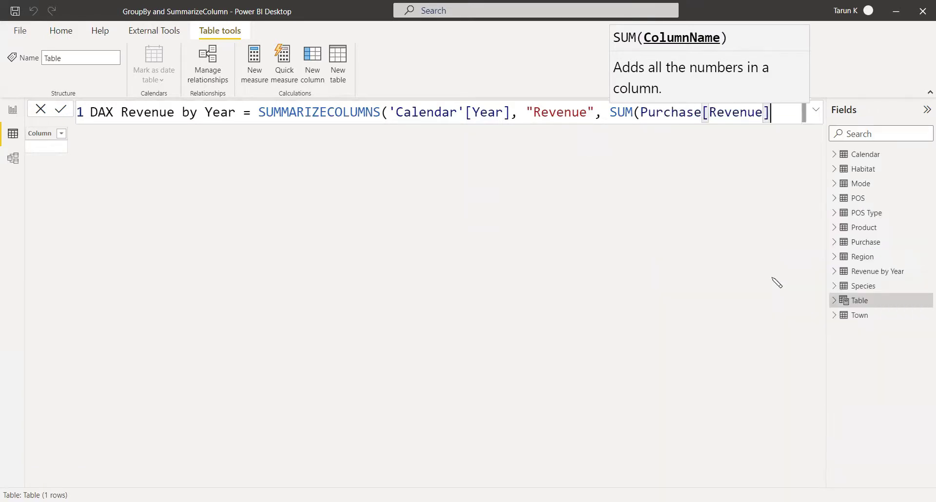
text()))
key(Return)
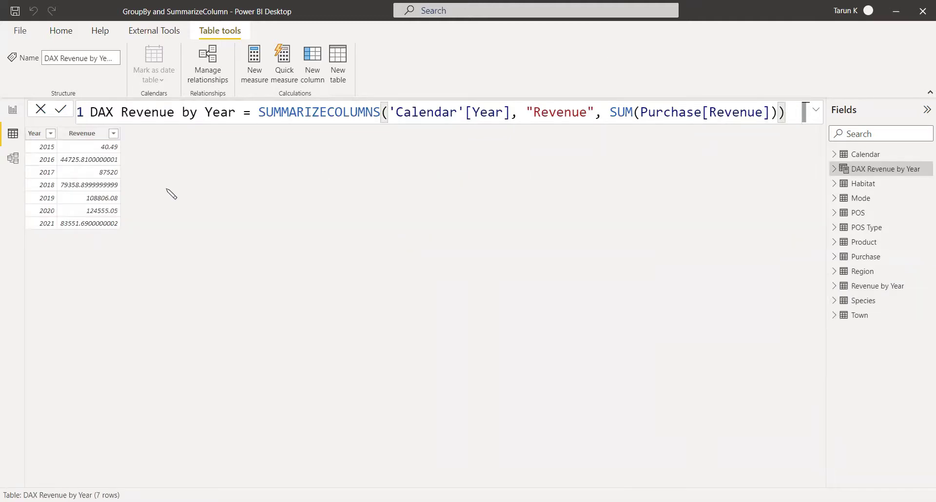
Set the Revenue column of the DAX Revenue by Year table to 2 decimal places.
click(88, 136)
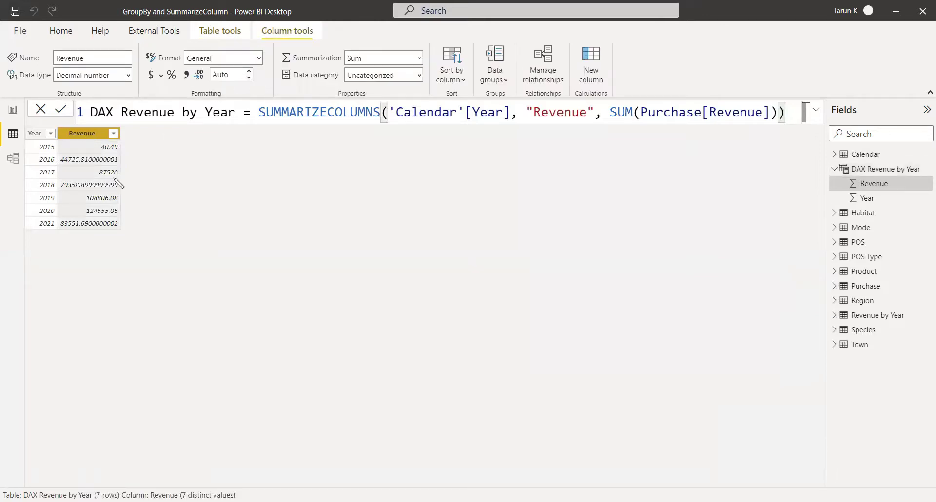
double_click(226, 74)
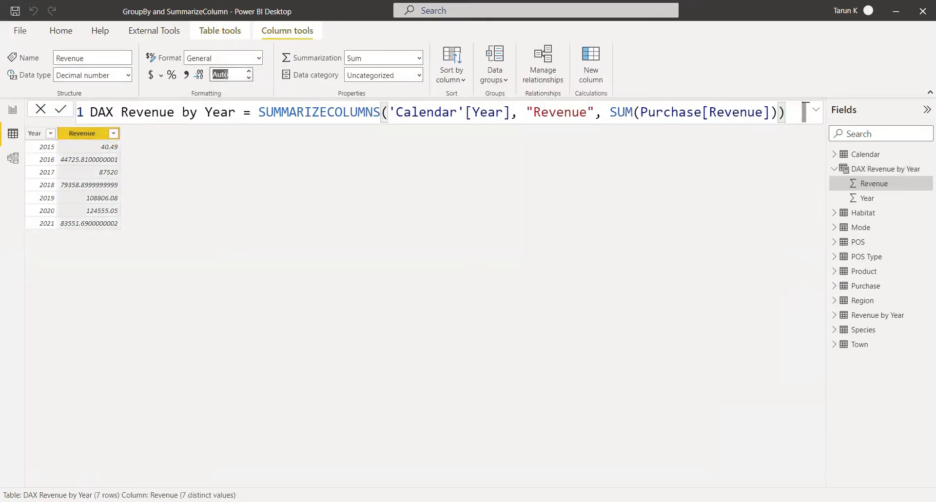
text(2)
key(Return)
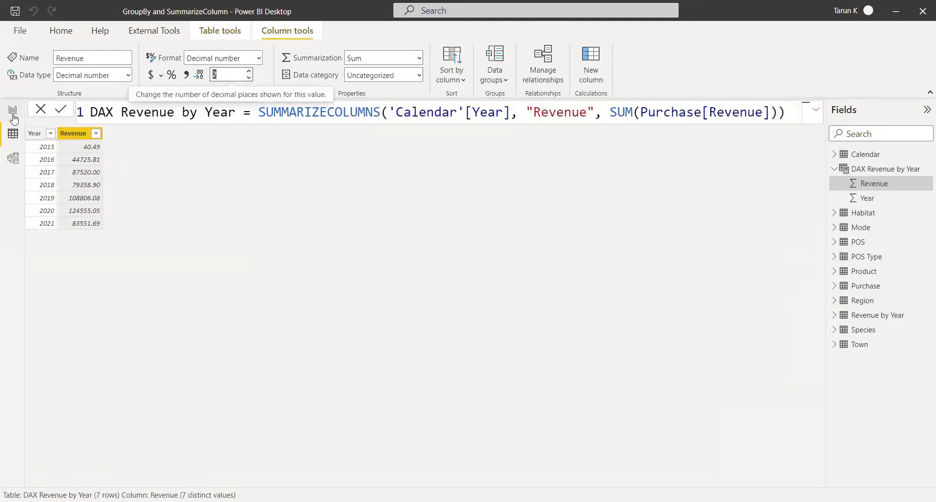
Add a table visual under the report's Summarize Column heading showing Year, not summarized, and Revenue from the DAX Revenue by Year table.
click(13, 115)
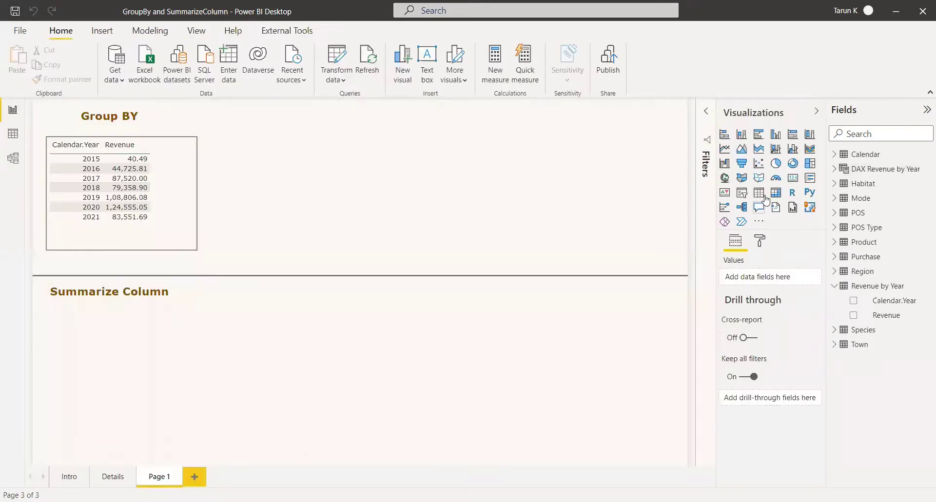
click(765, 199)
drag(441, 202, 419, 242)
click(834, 168)
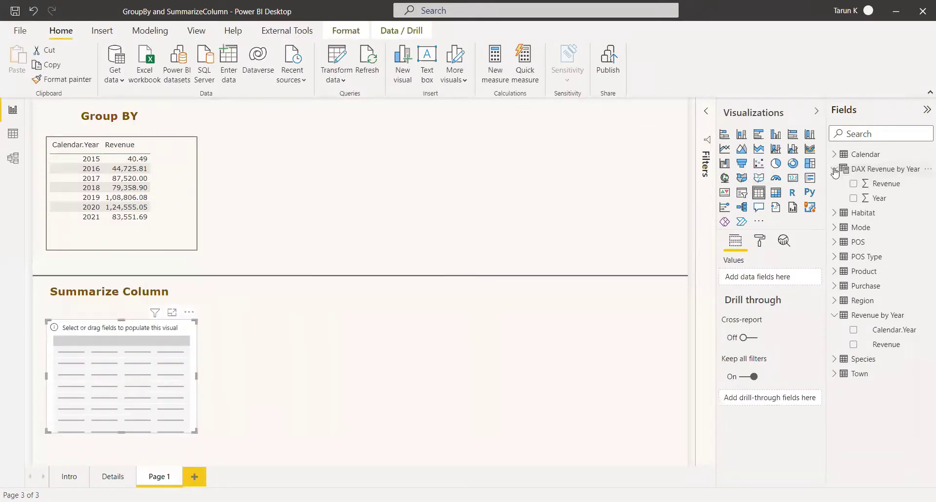
click(853, 199)
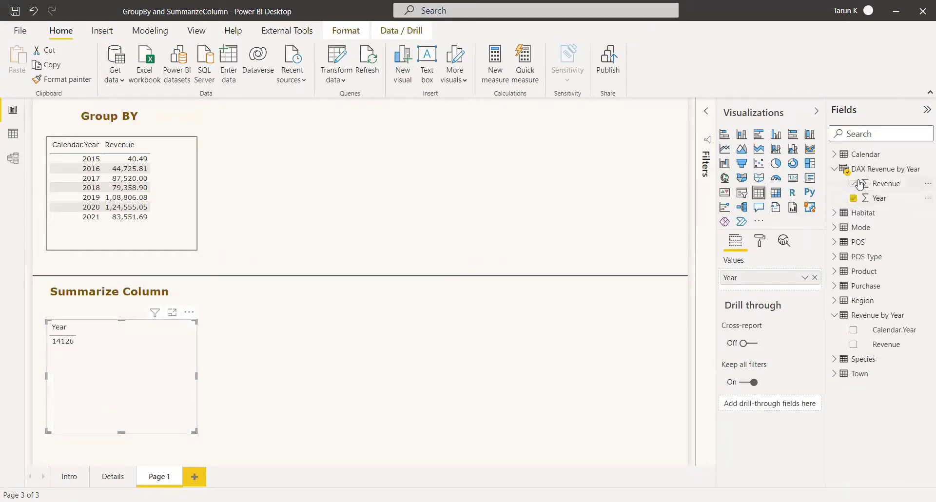
click(854, 184)
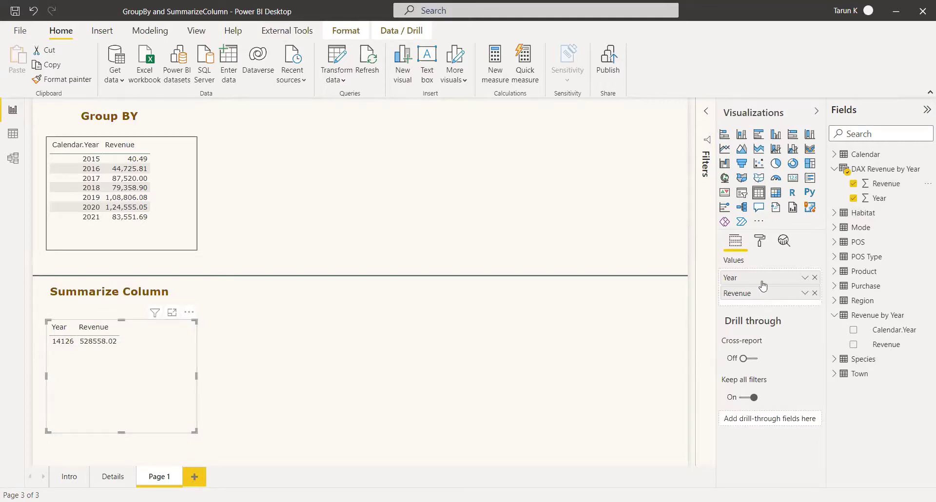
click(805, 278)
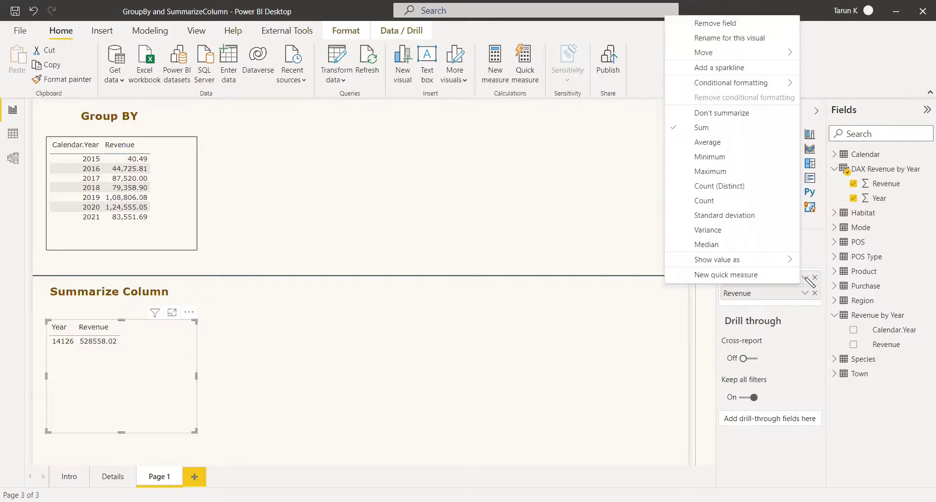
click(710, 114)
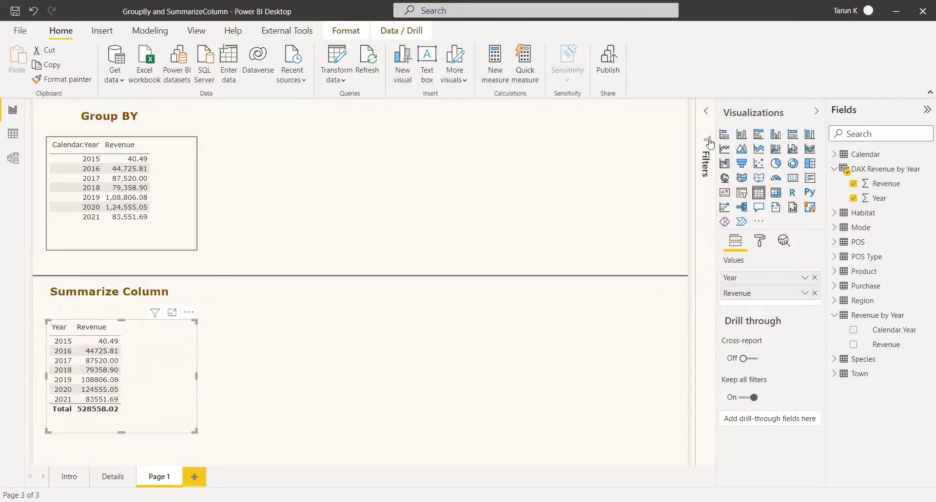
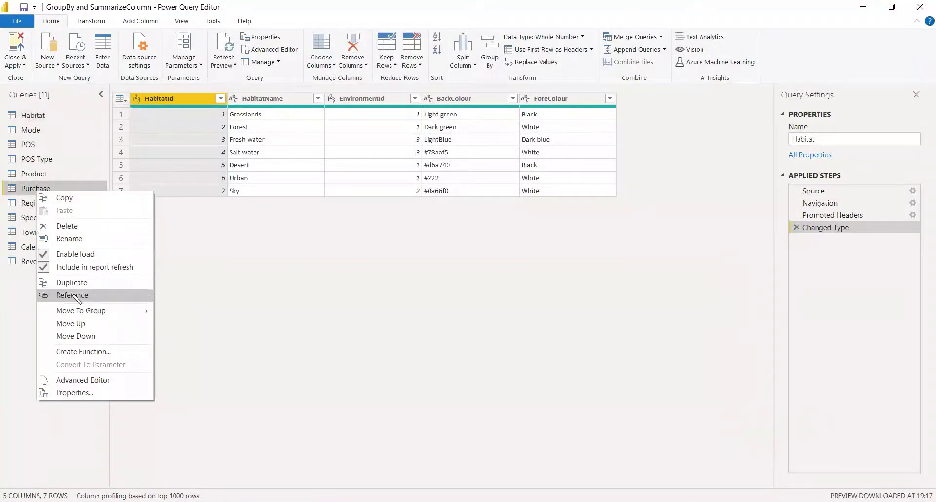
Create a reference of the Purchase query in Power Query Editor and name it Revenue by Year and Mode.
click(76, 296)
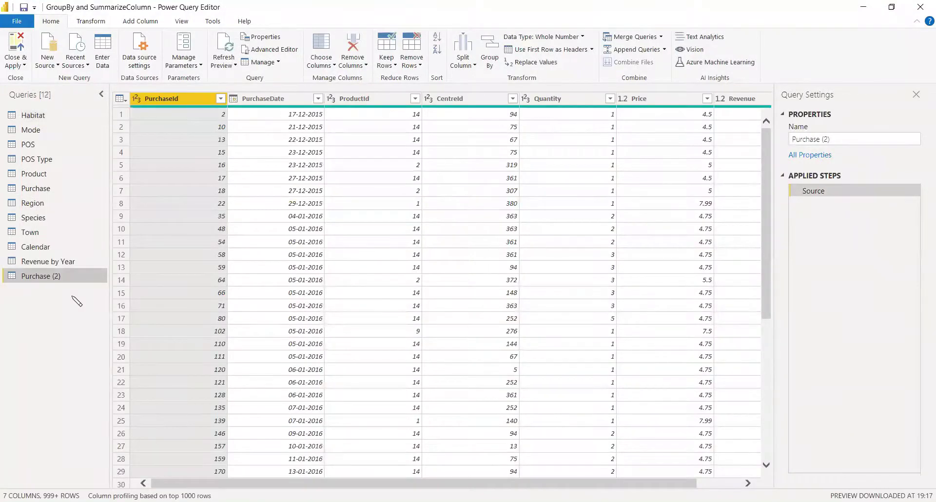
drag(832, 138, 792, 139)
text(Year and Mode)
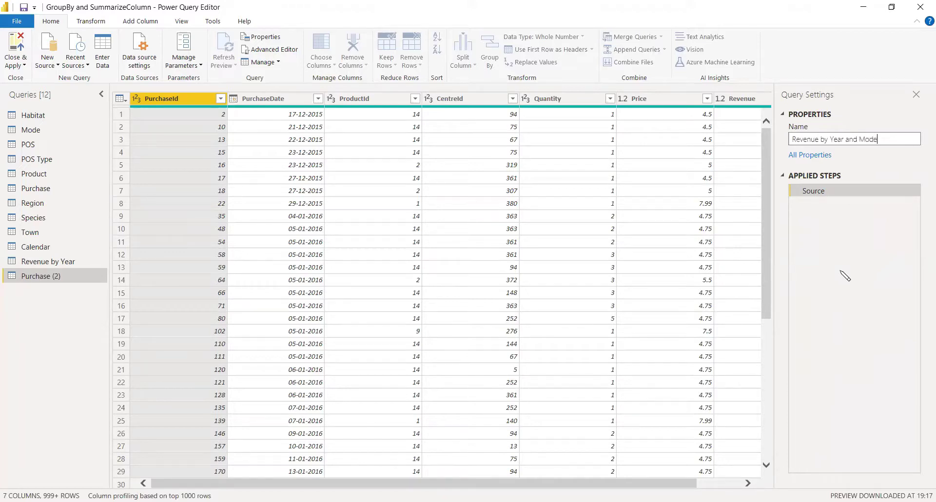
key(Return)
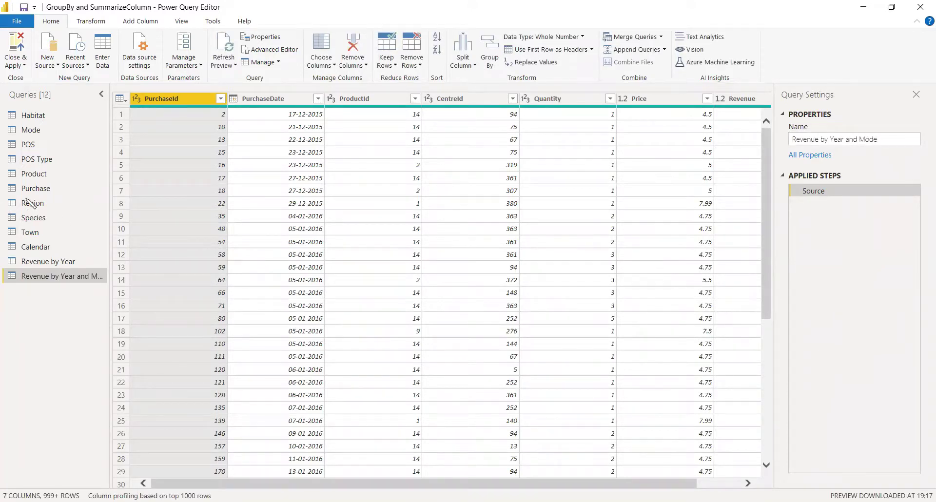
Compare the columns of the Mode query with those of Revenue by Year and Mode to look for a common key.
click(32, 130)
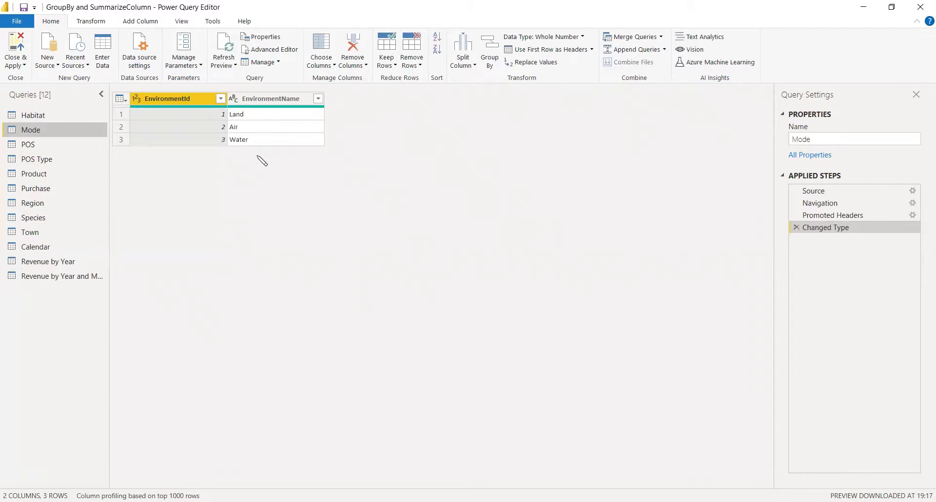
click(71, 277)
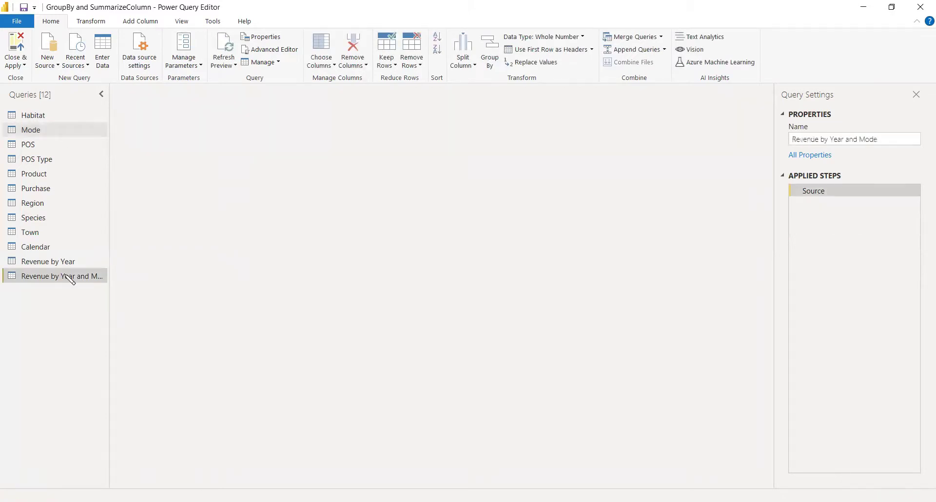
click(31, 130)
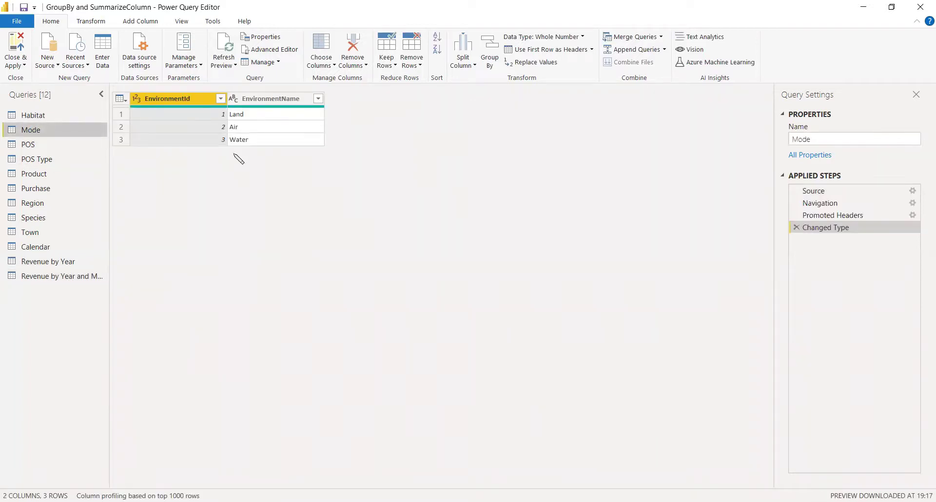
click(80, 277)
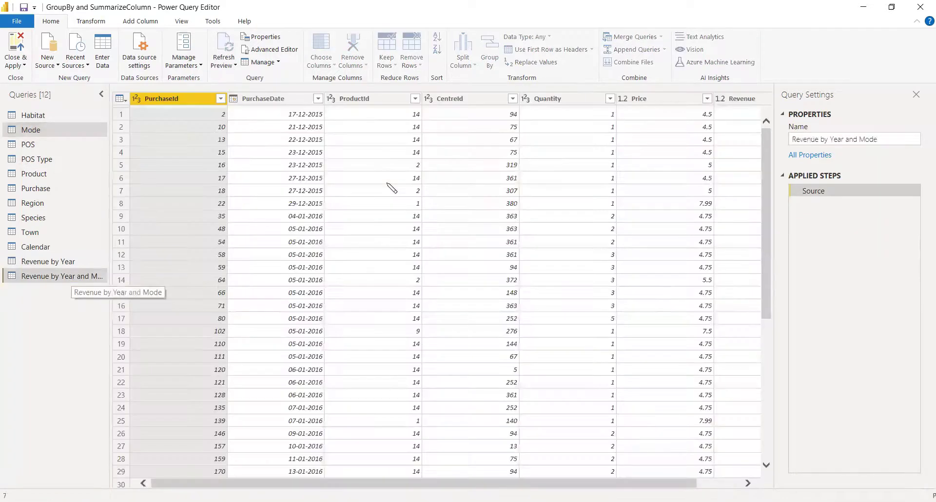
drag(537, 483, 638, 488)
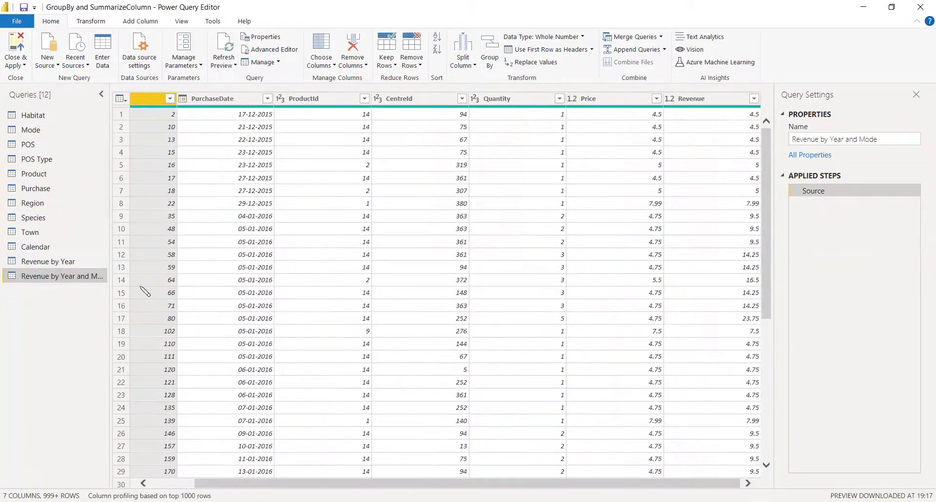
click(37, 130)
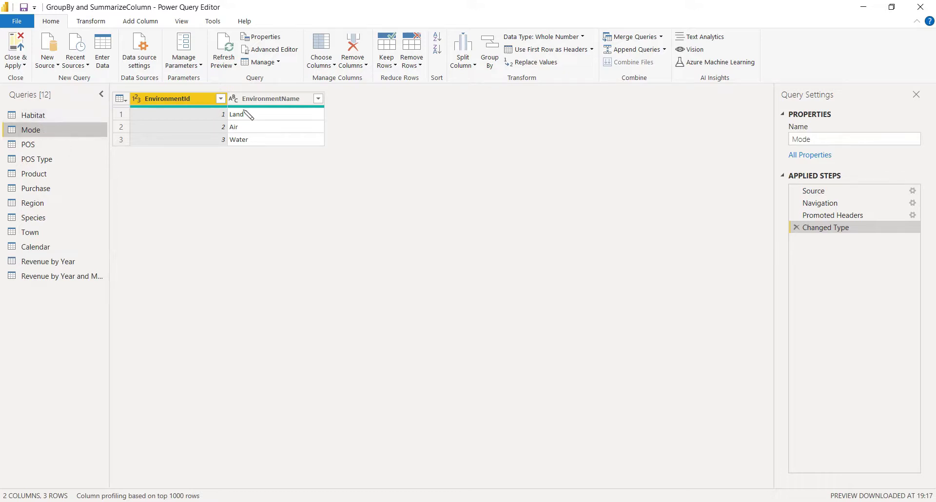
Merge the Revenue by Year and Mode query with the Product query, matching on ProductId with a left outer join.
click(58, 278)
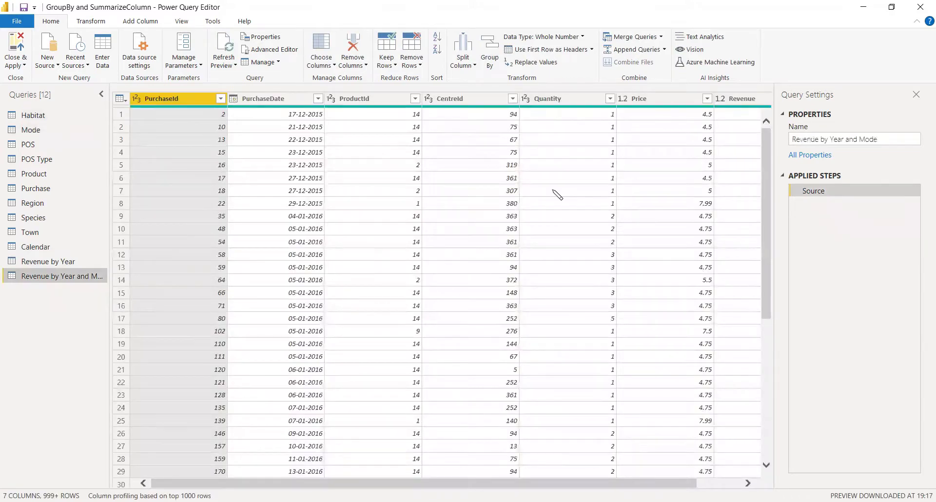
click(645, 41)
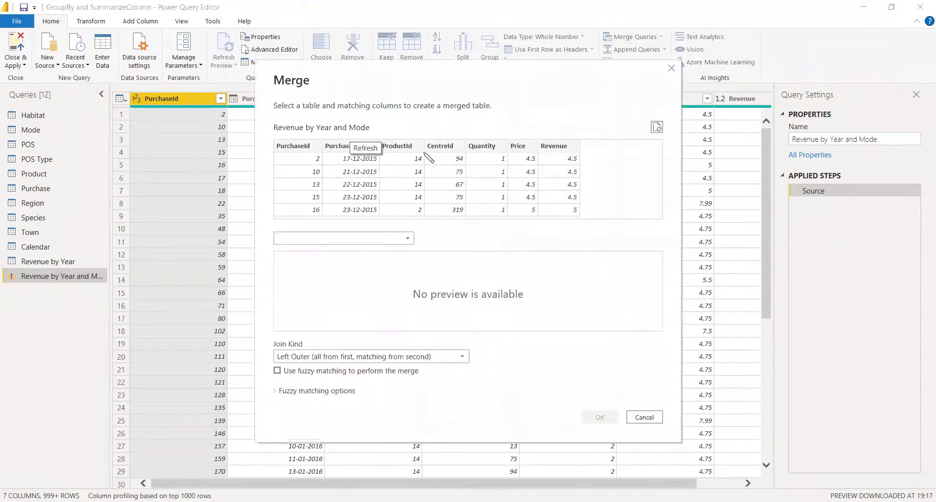
click(404, 146)
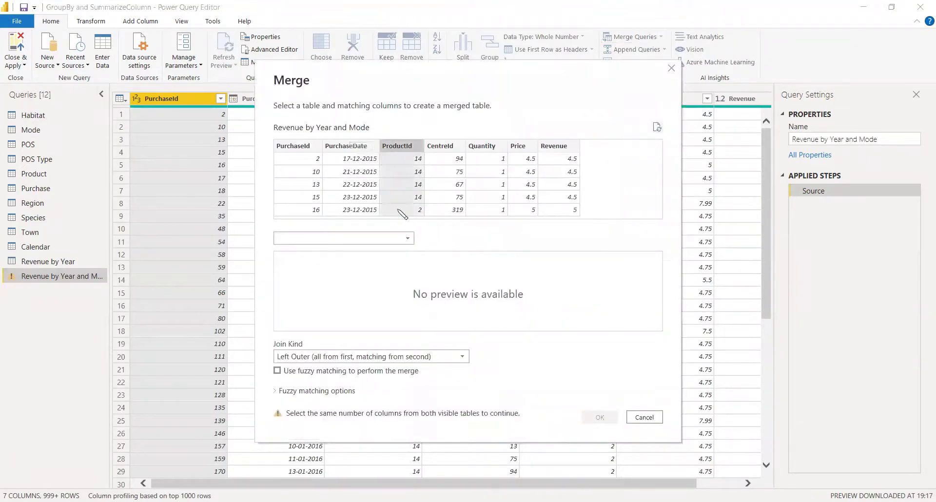
click(380, 239)
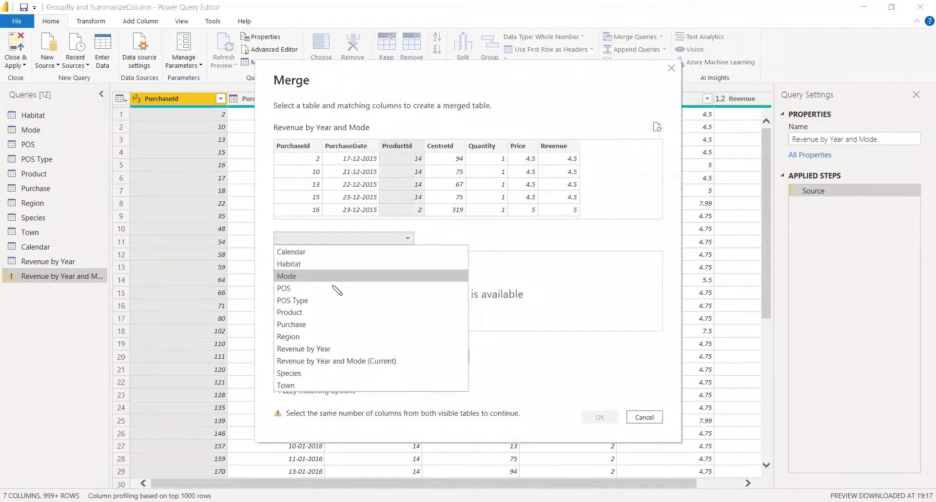
click(330, 314)
click(303, 260)
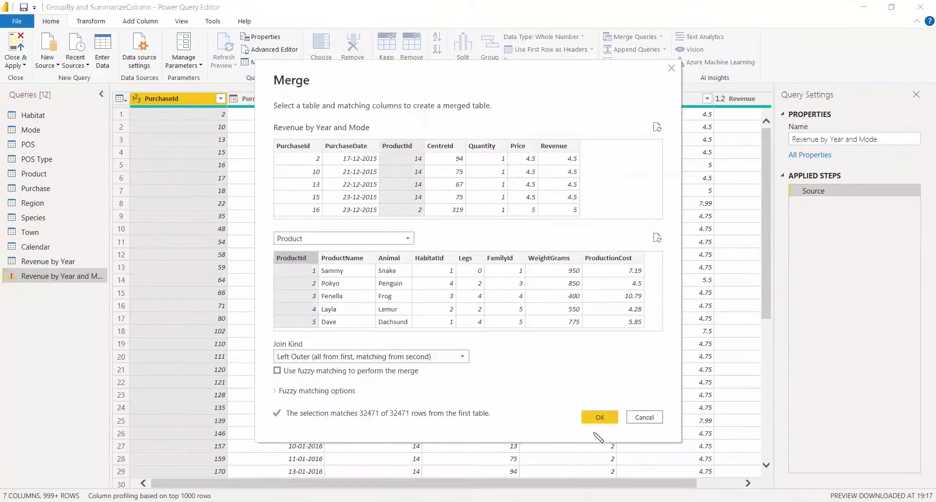
click(601, 418)
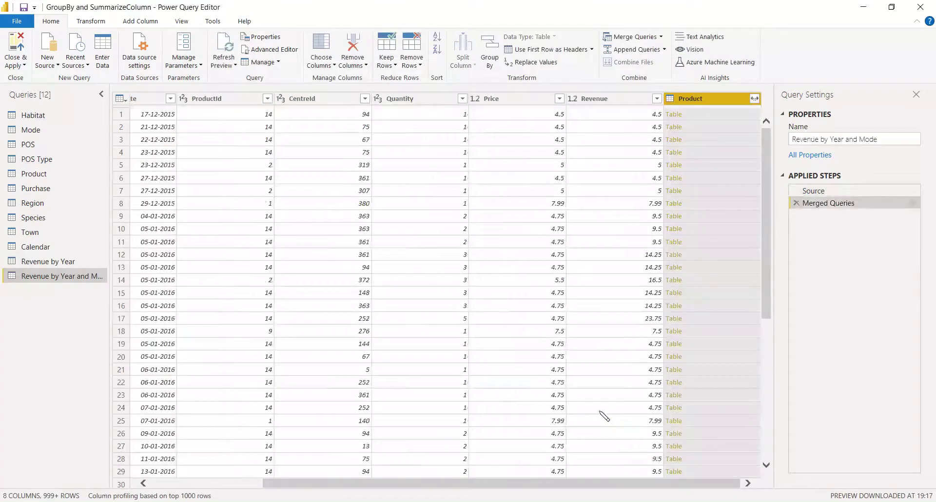
Expand the merged Product column to include only HabitatId, keeping the original column name as prefix.
click(754, 99)
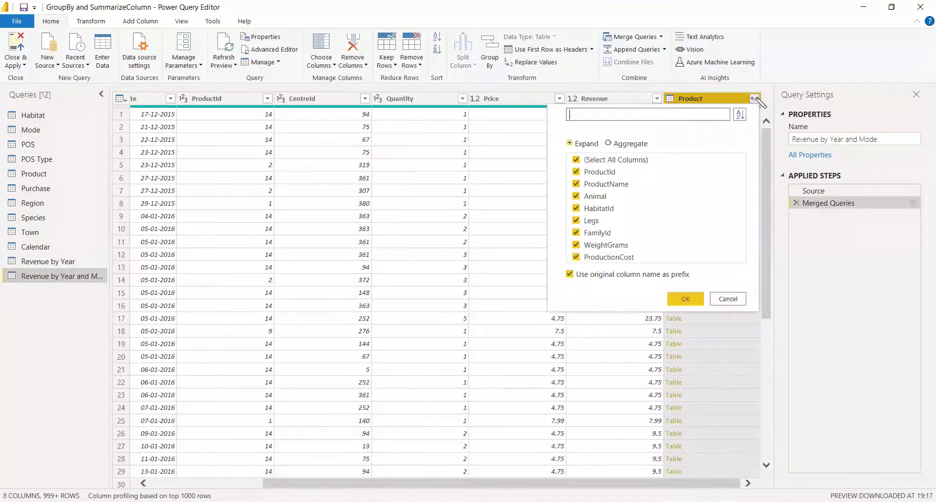
click(578, 161)
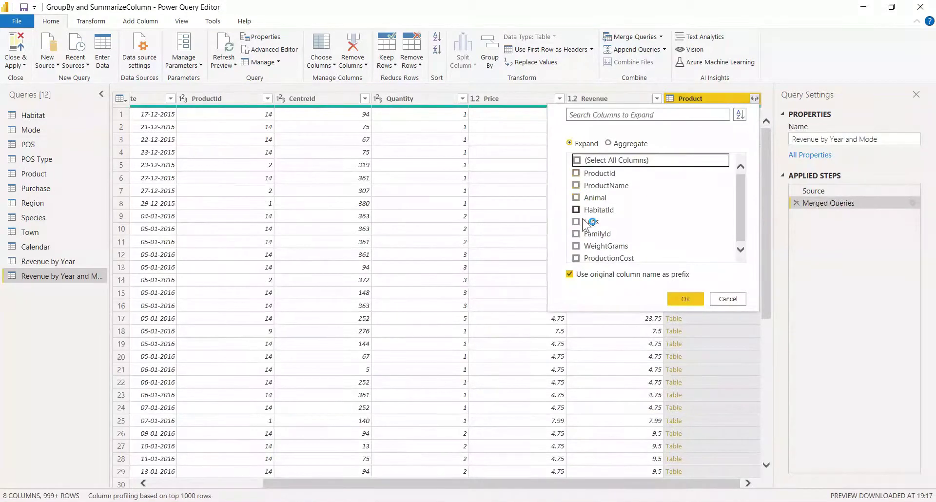
click(577, 209)
click(687, 299)
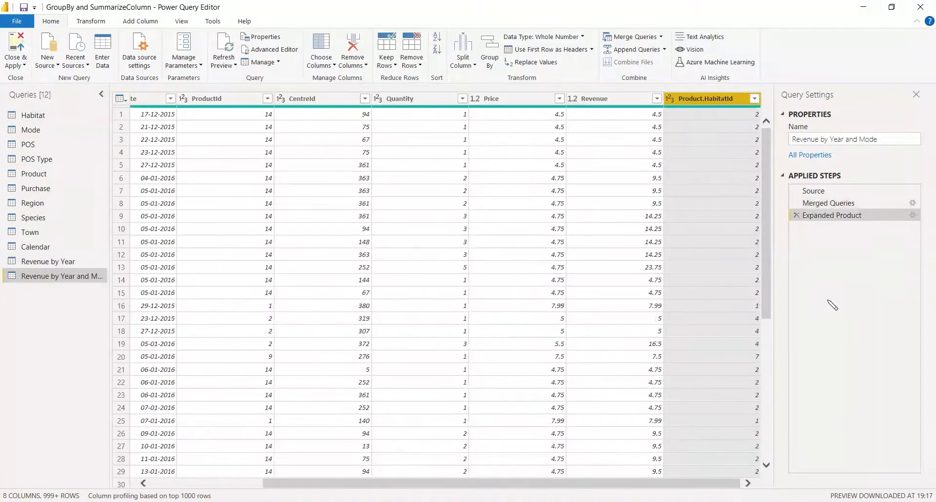
Merge the Habitat query into Revenue by Year and Mode, matching Product.HabitatId to HabitatId with a left outer join.
click(636, 38)
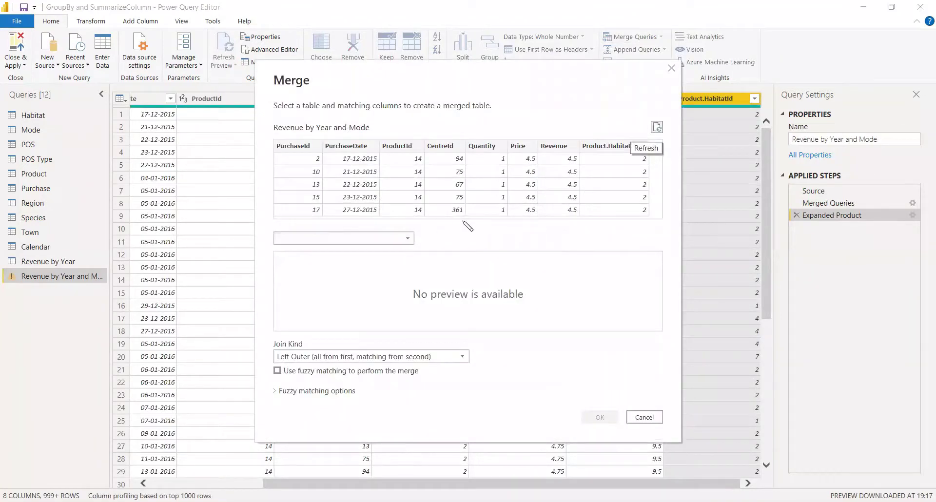
click(624, 146)
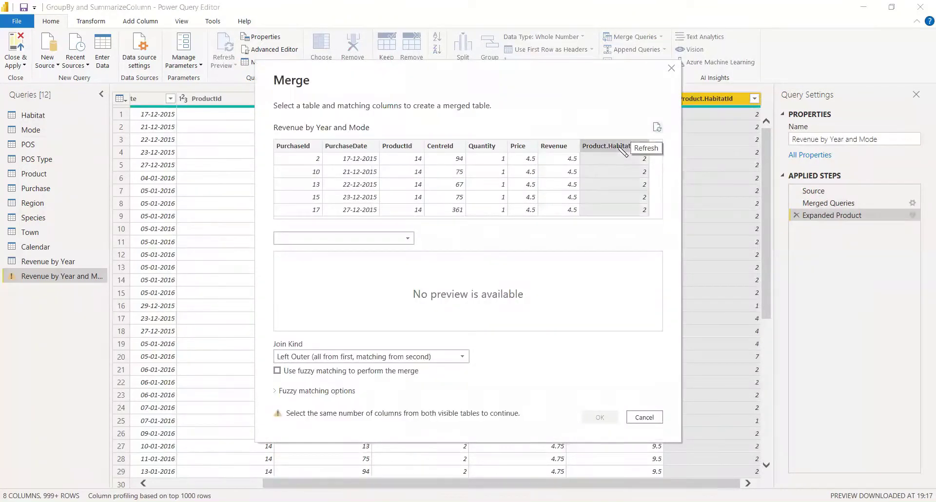
click(366, 238)
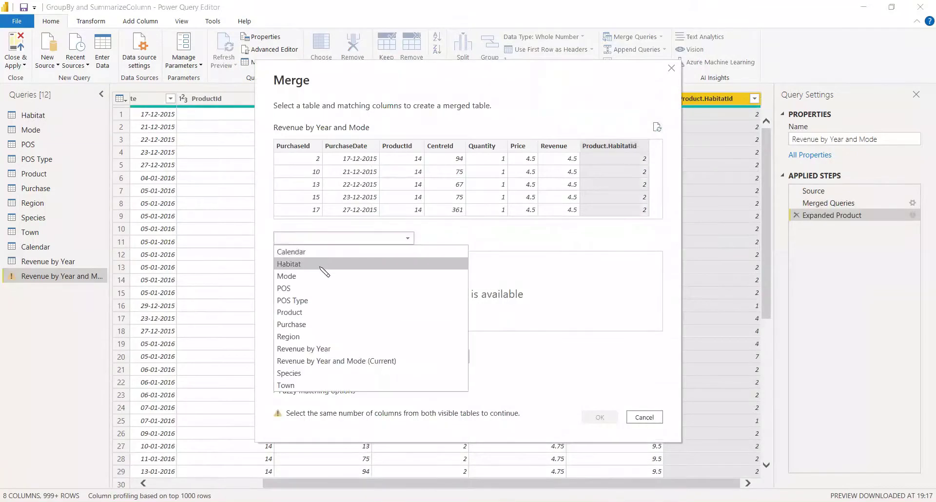
click(318, 268)
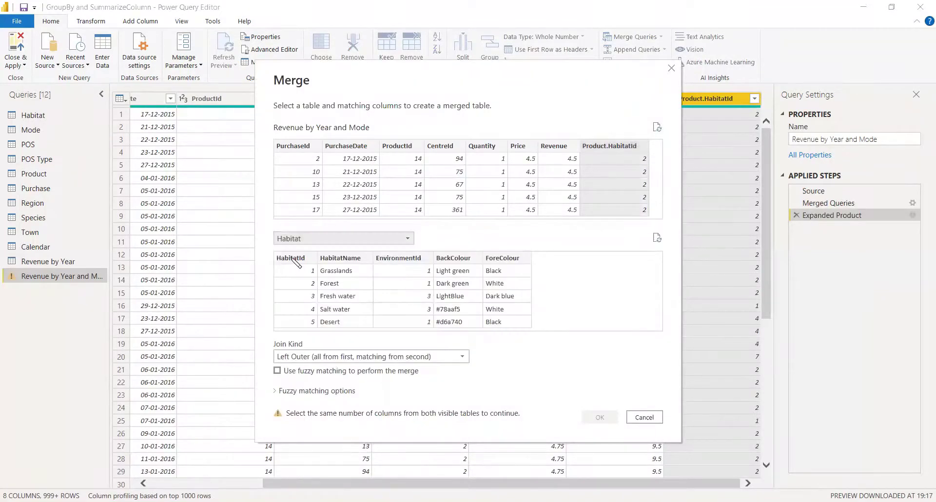
click(294, 259)
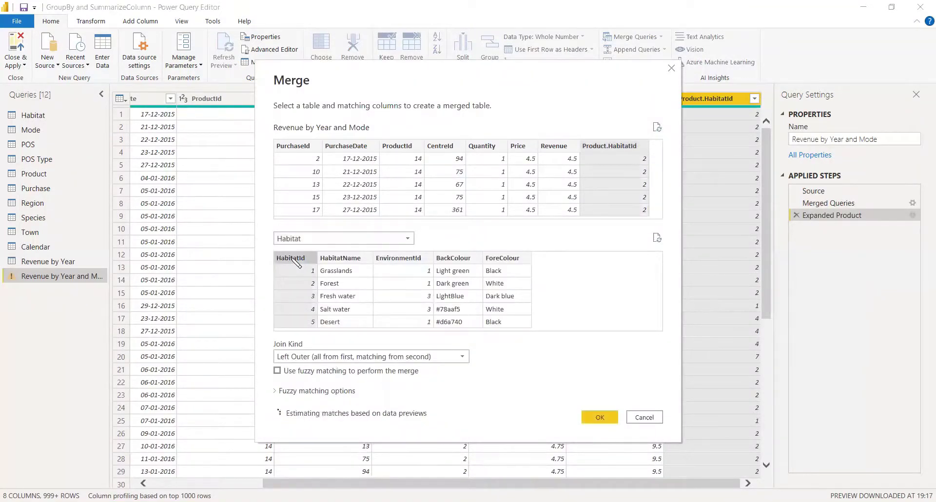
click(600, 417)
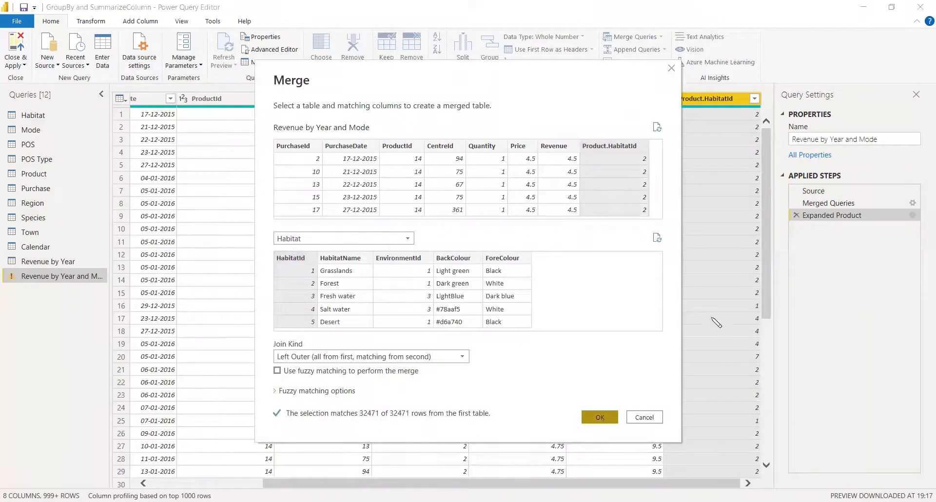
Expand the merged Habitat column to include only EnvironmentId, keeping the original column name as prefix.
click(754, 99)
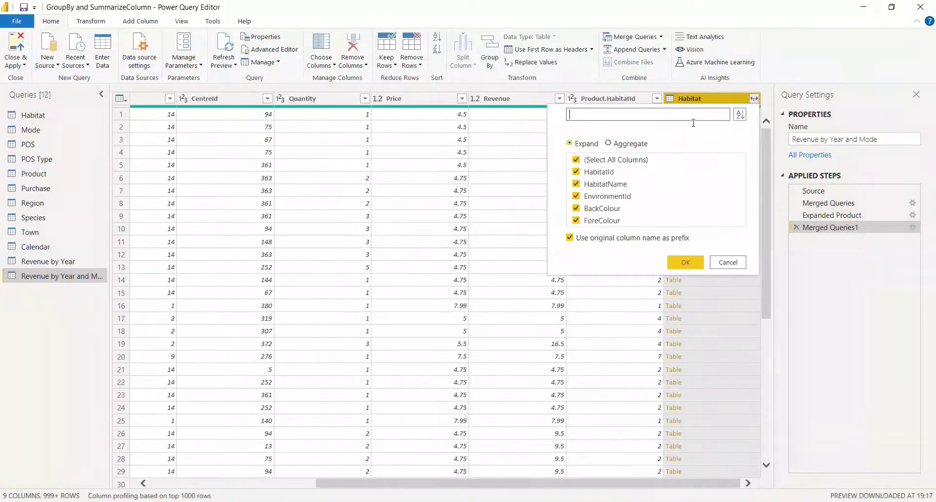
click(578, 160)
click(578, 197)
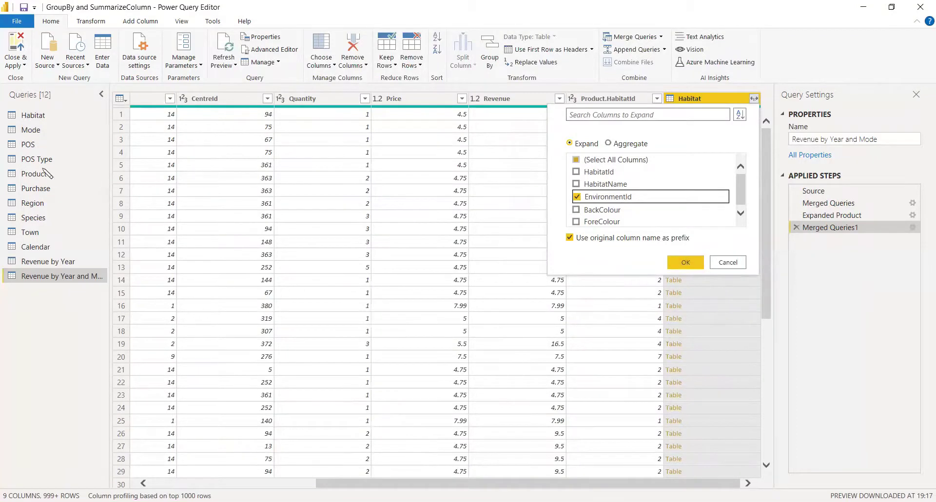
click(697, 263)
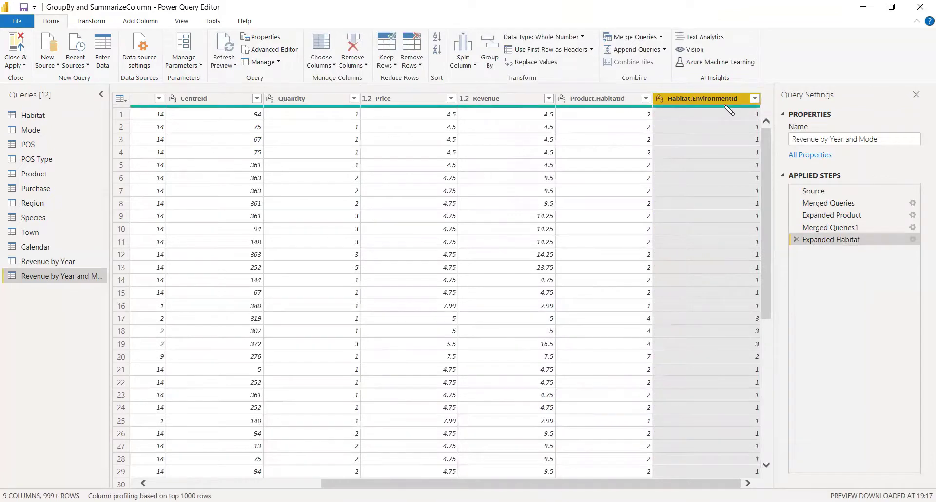
Merge the Mode query into Revenue by Year and Mode, matching Habitat.EnvironmentId to EnvironmentId with a left outer join.
click(629, 39)
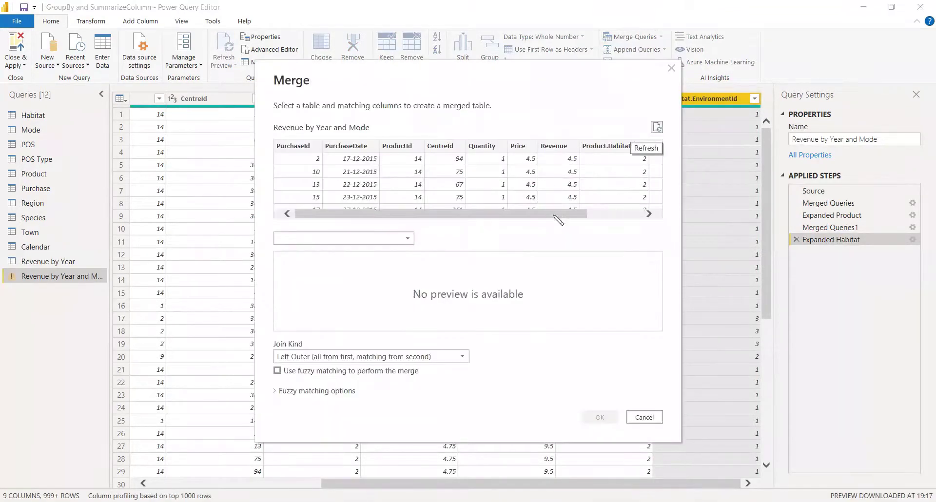
drag(557, 218, 649, 213)
click(618, 149)
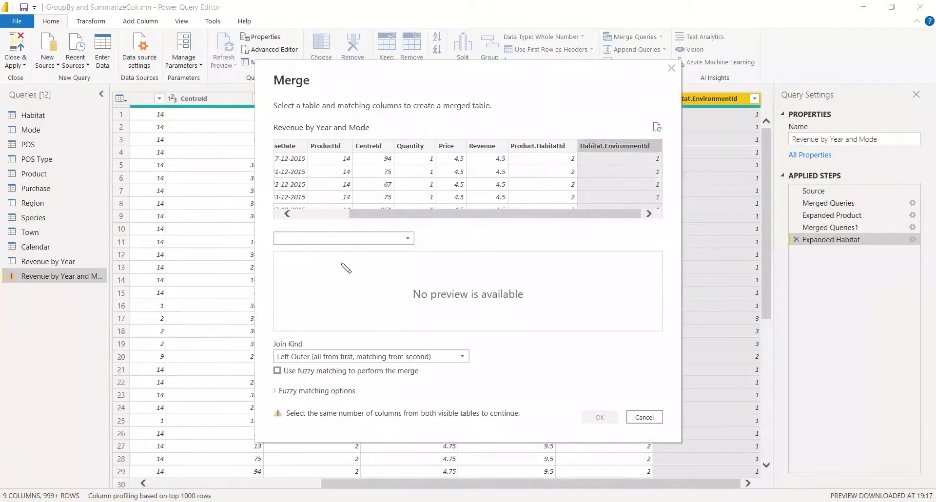
click(344, 238)
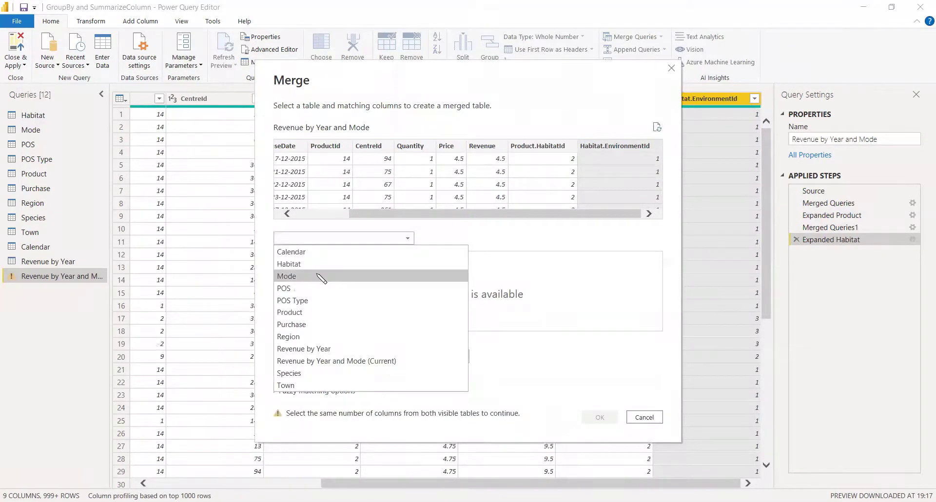
click(322, 277)
click(311, 260)
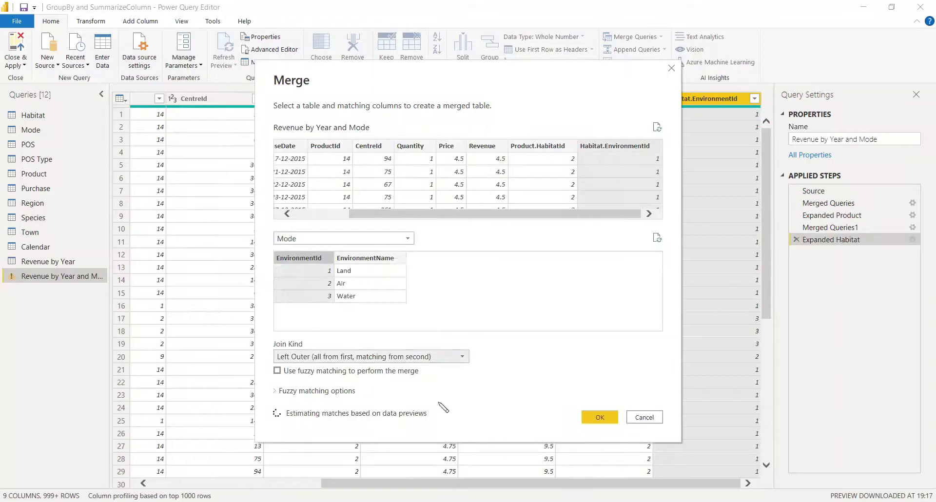
click(598, 419)
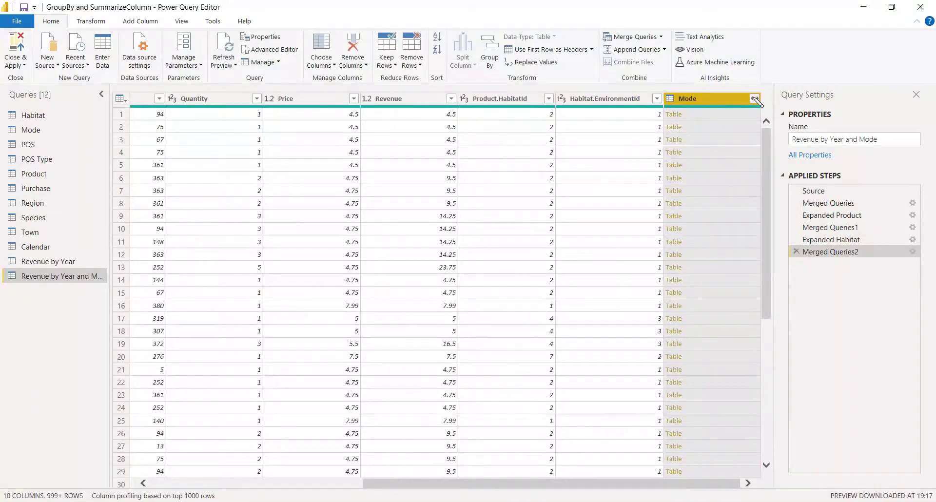
Expand the merged Mode column to include only EnvironmentName, keeping the original column name as prefix.
click(754, 99)
click(576, 160)
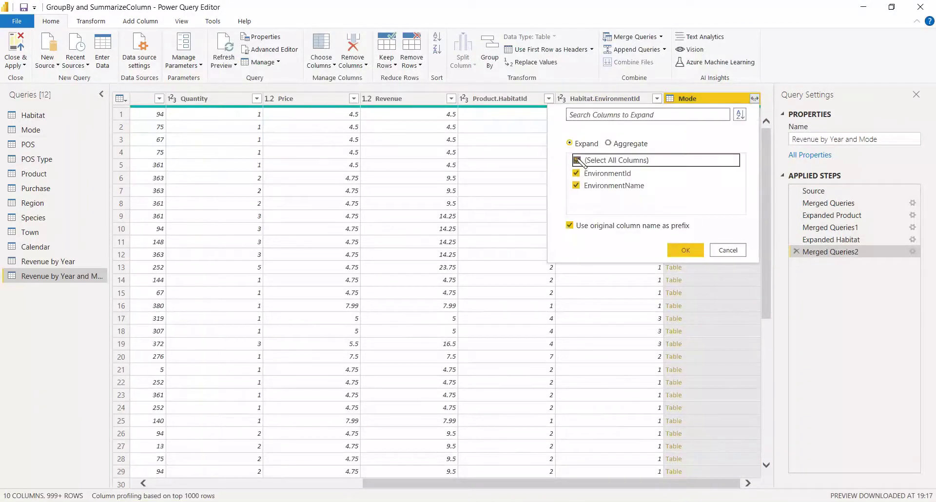
click(576, 183)
click(686, 251)
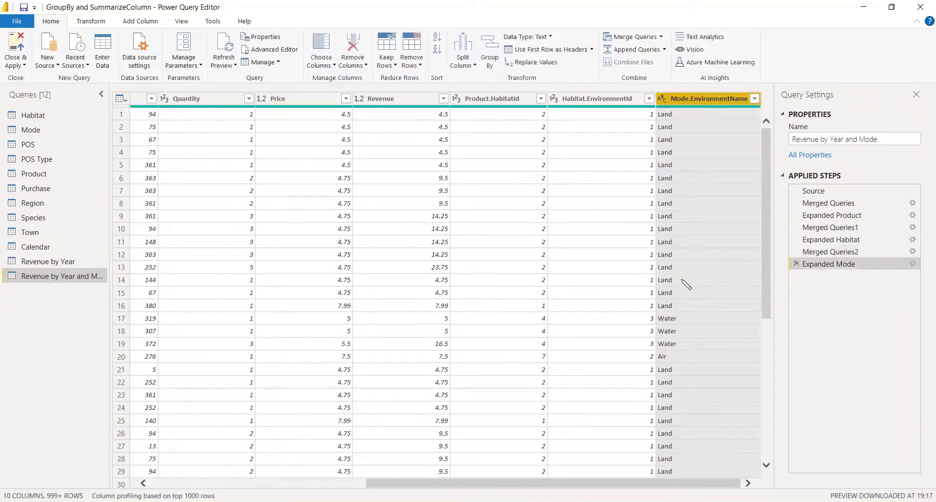
Remove the Product.HabitatId and Habitat.EnvironmentId columns from the Revenue by Year and Mode query.
click(480, 99)
right_click(477, 100)
click(507, 121)
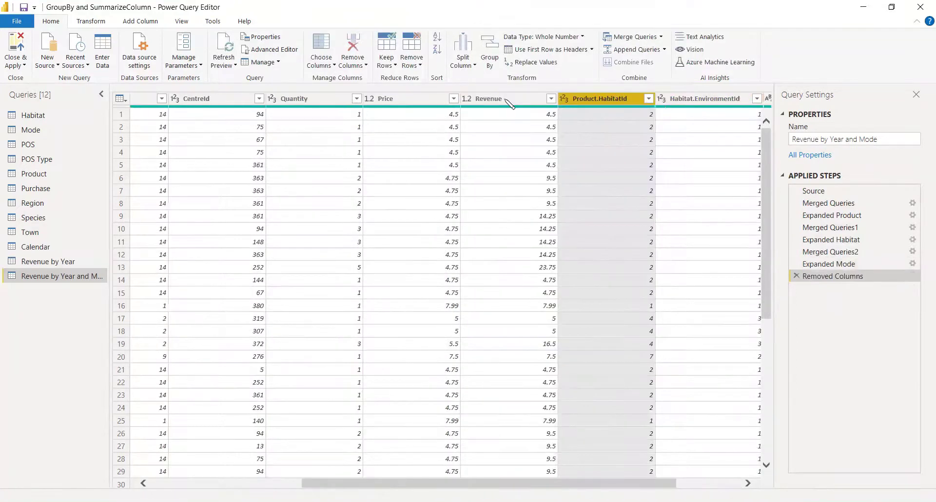
right_click(605, 99)
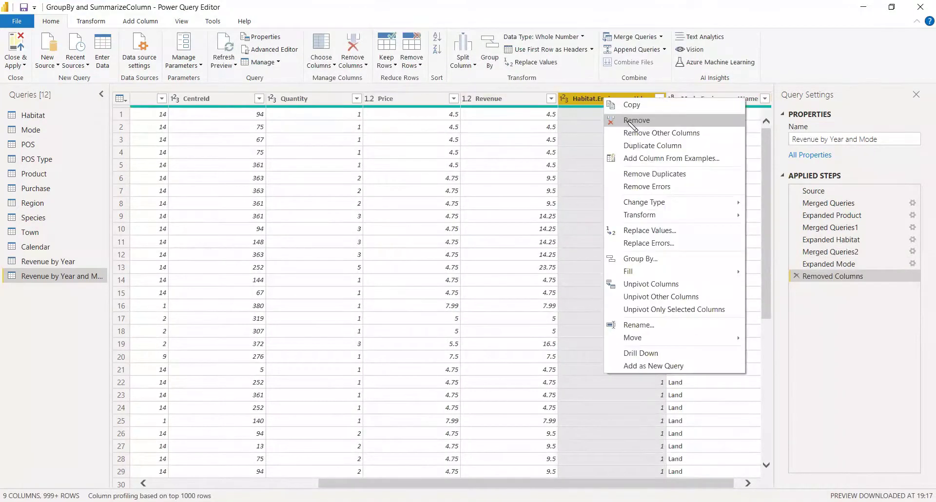
click(635, 121)
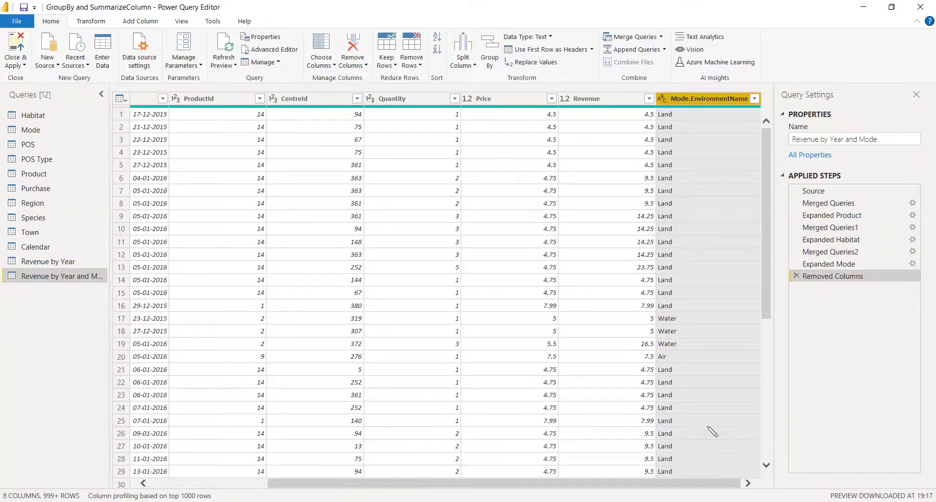
Merge the Calendar query into Revenue by Year and Mode, matching PurchaseDate to Date with a left outer join.
click(487, 483)
drag(485, 487, 361, 485)
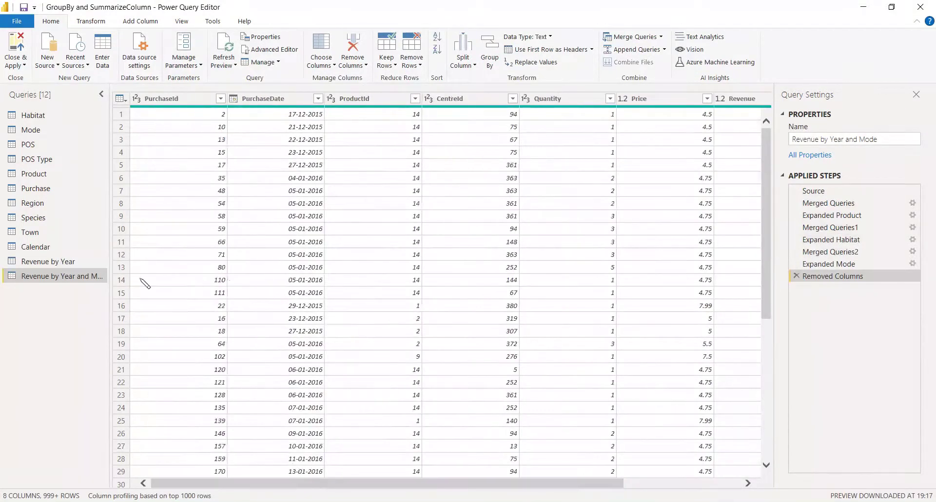
click(71, 21)
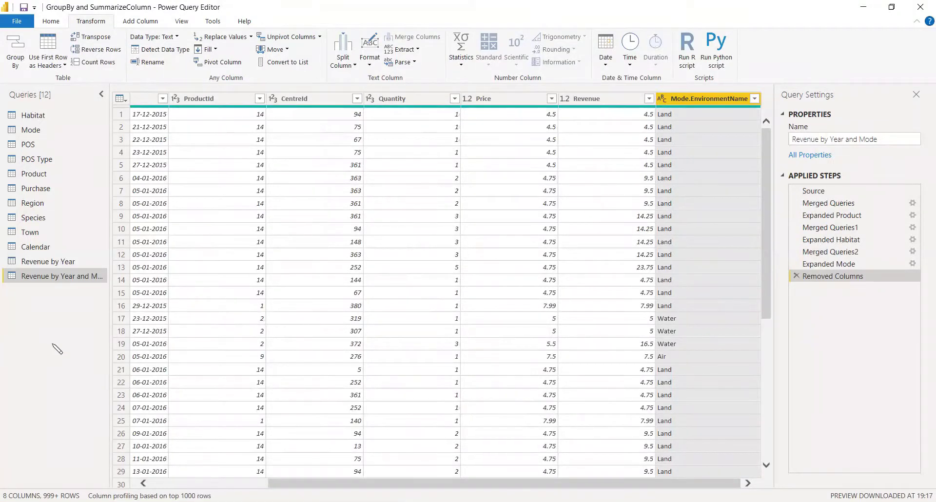
click(50, 22)
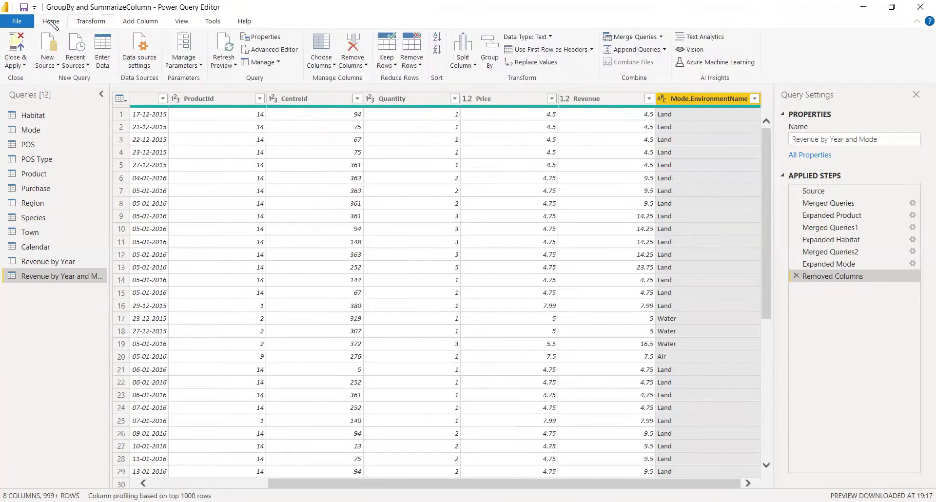
click(635, 38)
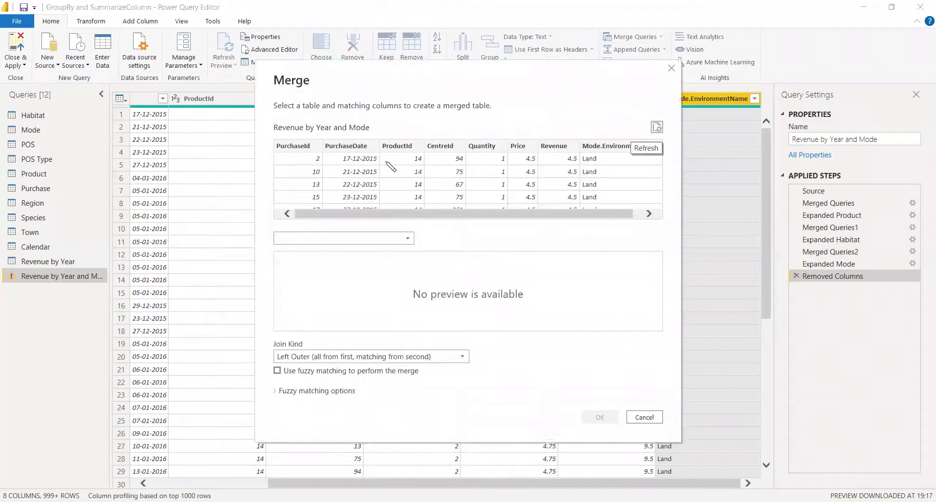
click(364, 147)
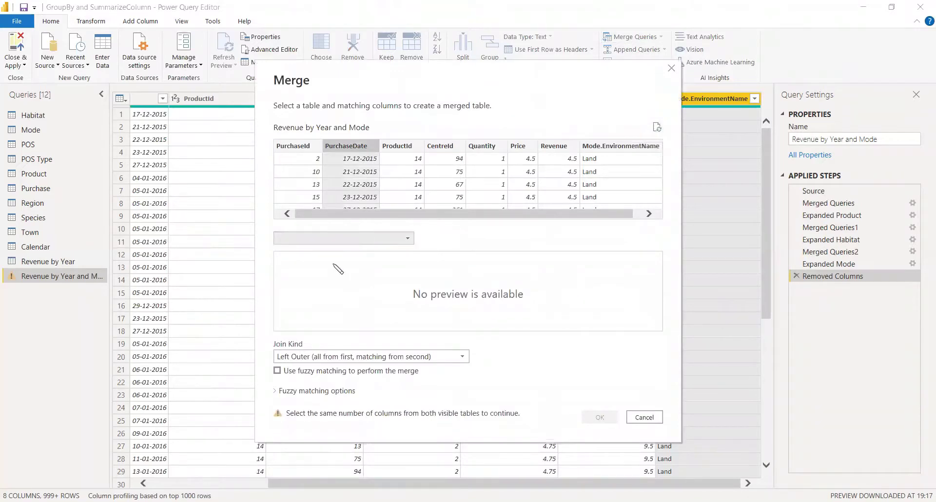
click(341, 238)
click(338, 252)
click(293, 258)
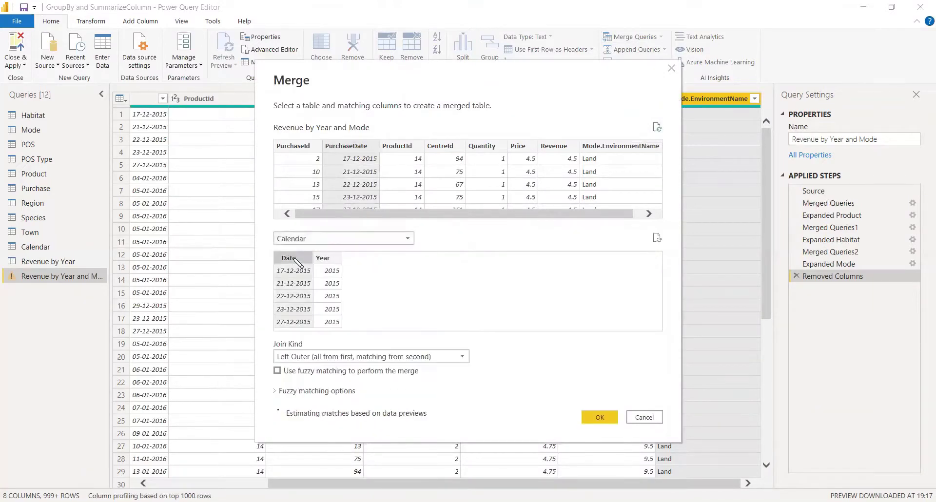
click(597, 418)
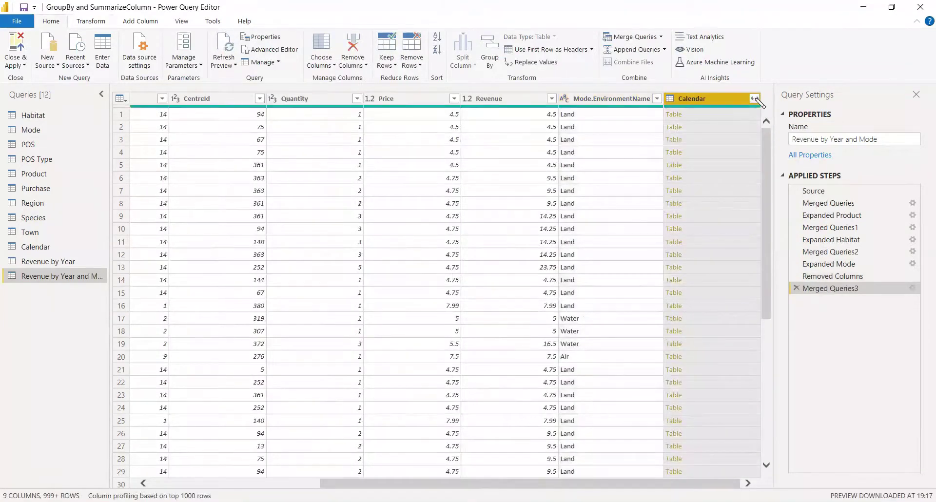
Expand the merged Calendar column to include only Year, keeping the original column name as prefix.
click(754, 99)
click(576, 160)
click(577, 185)
click(685, 251)
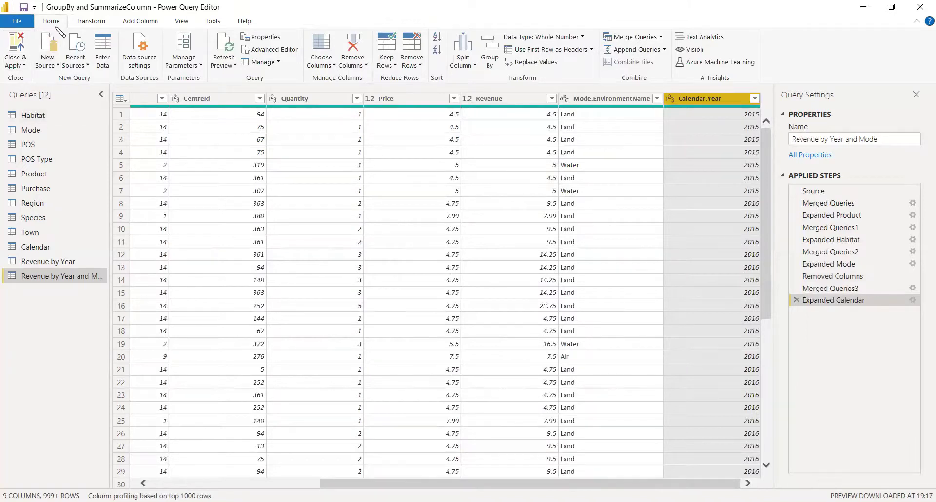
Set up an advanced Group By on Revenue by Year and Mode, grouping by Calendar.Year and Mode.EnvironmentName.
click(96, 23)
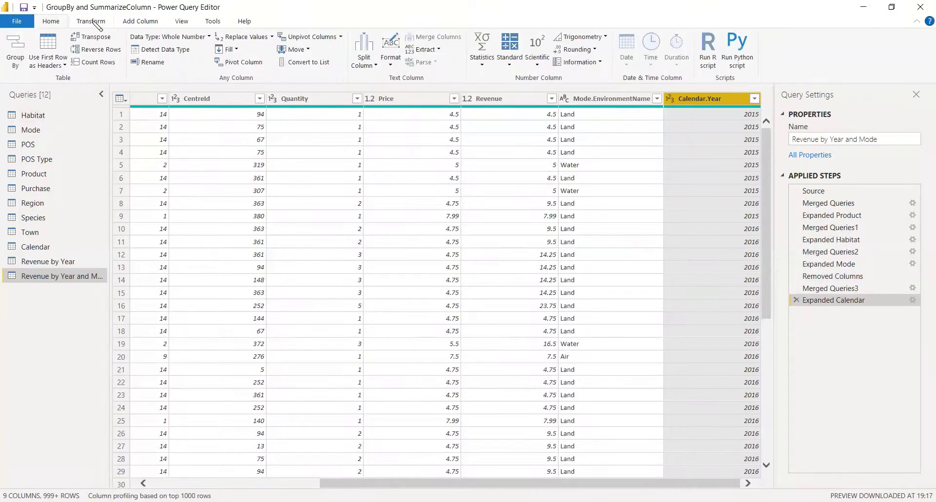
click(15, 51)
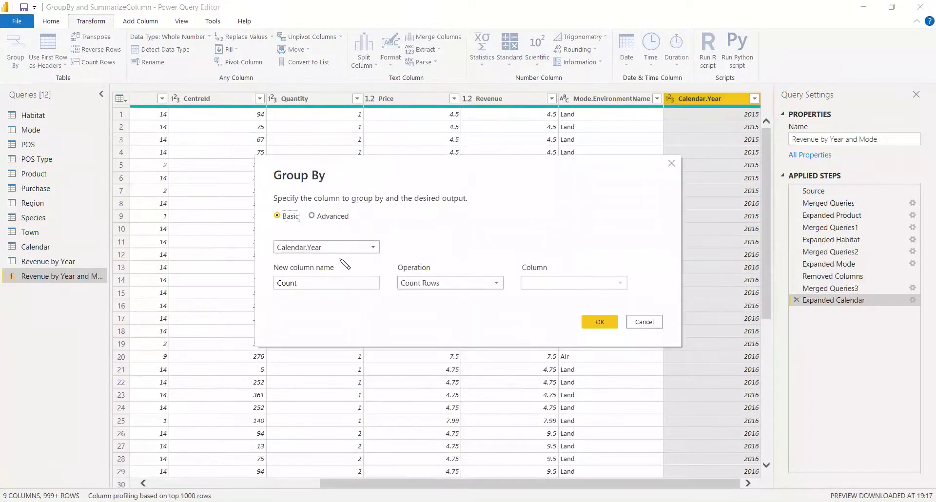
click(332, 217)
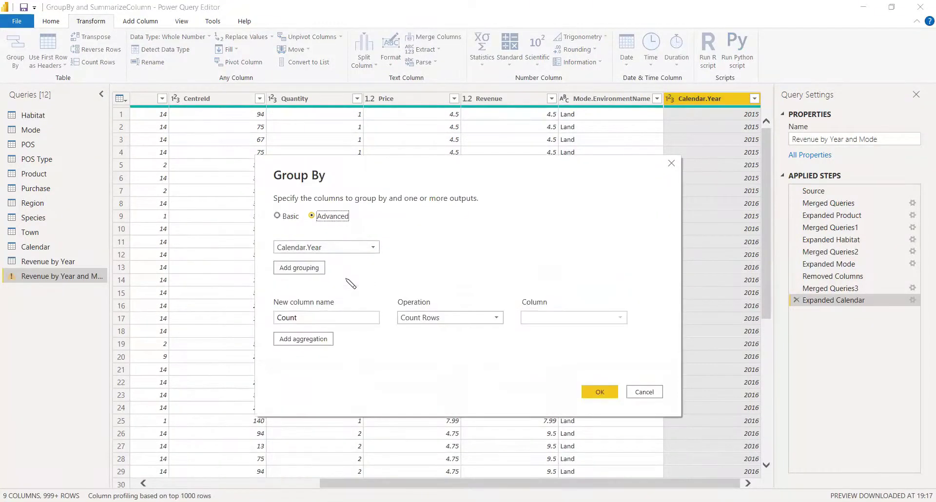
click(297, 270)
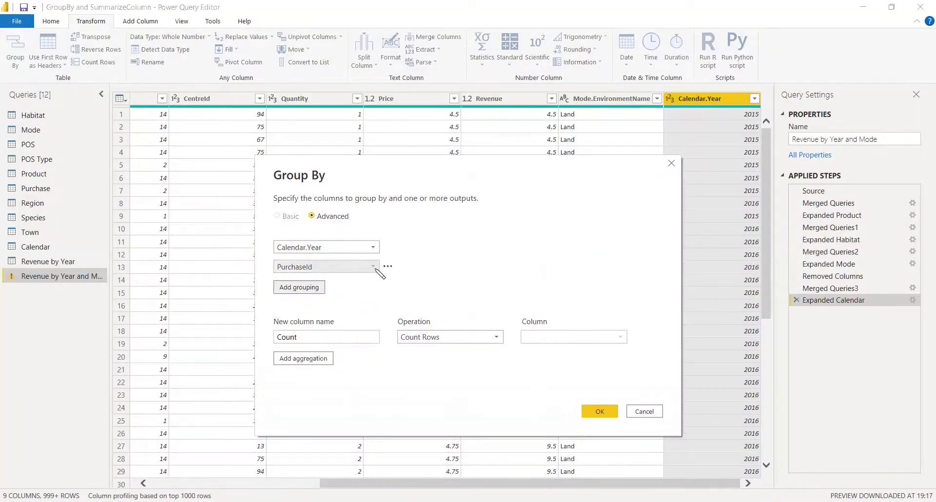
click(374, 267)
click(360, 364)
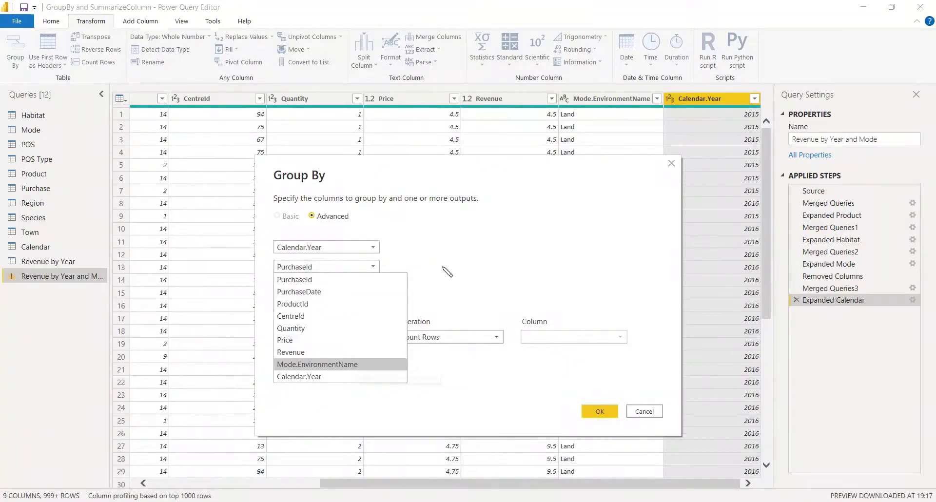
Aggregate the groups with a new column named Revenue that sums the Revenue column, and apply the grouping.
click(312, 332)
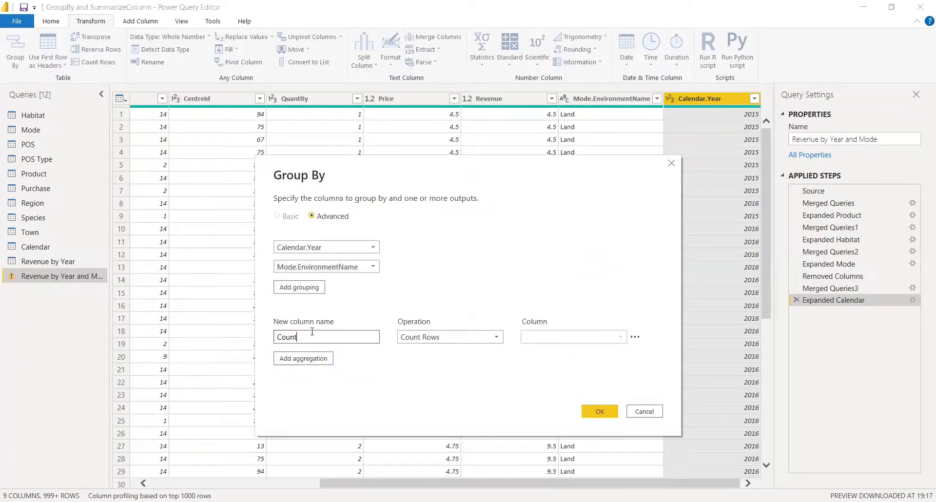
drag(298, 336, 253, 344)
text(Revenue)
click(482, 339)
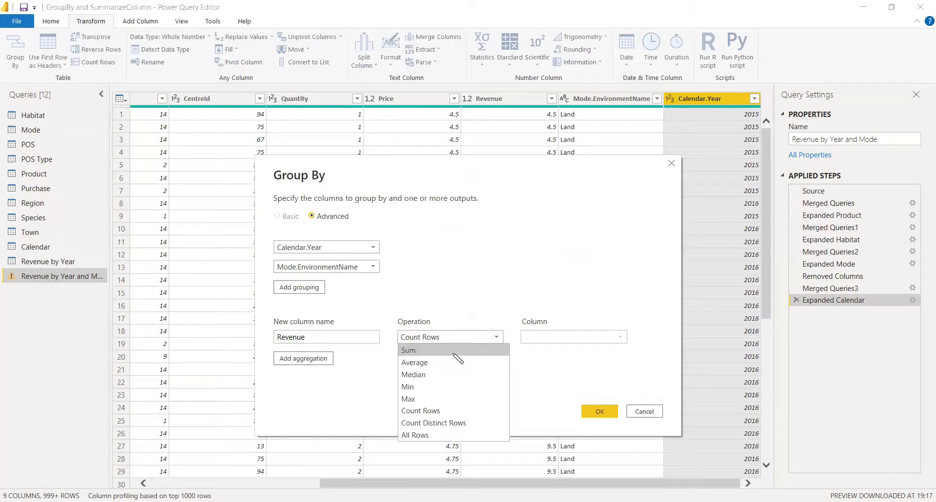
click(582, 336)
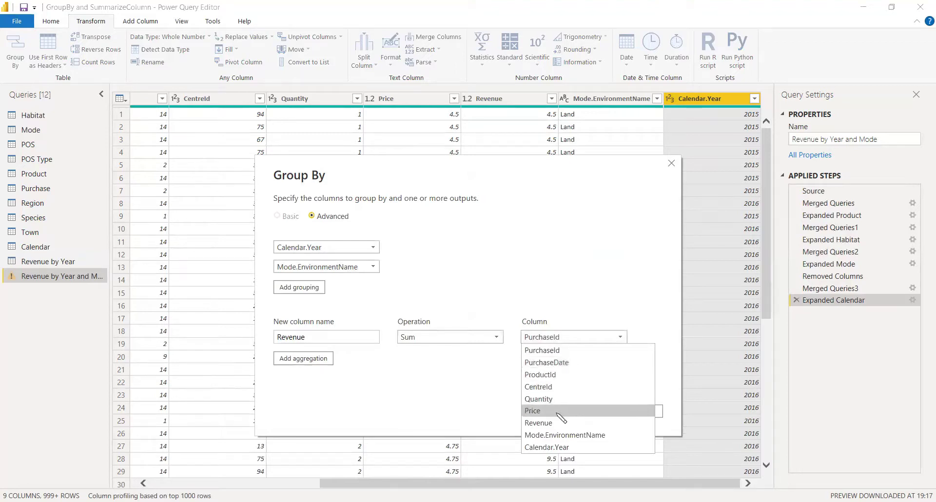
click(555, 423)
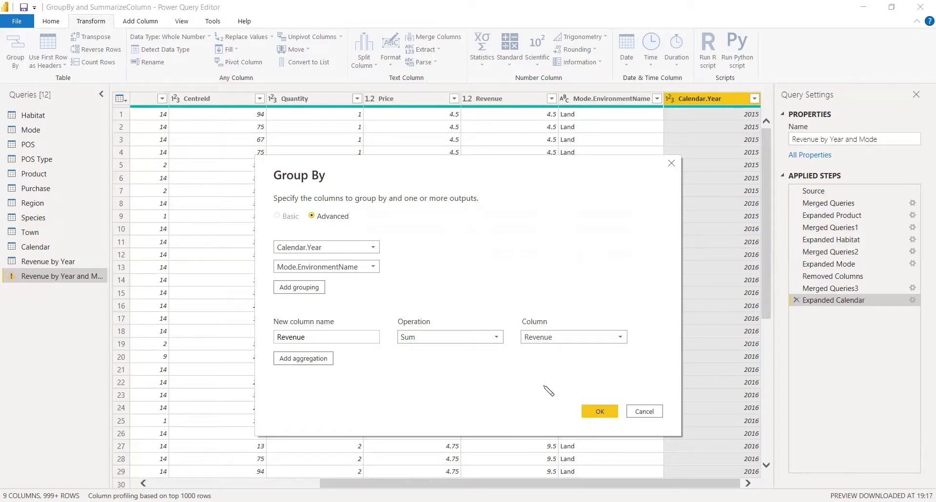
click(602, 413)
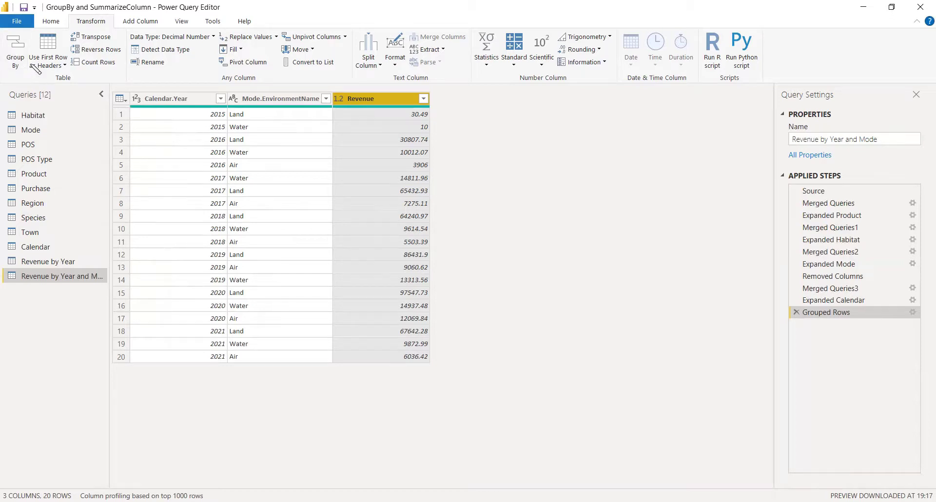
Close the Power Query Editor and apply the query changes to the Power BI report.
click(51, 21)
click(24, 65)
click(38, 76)
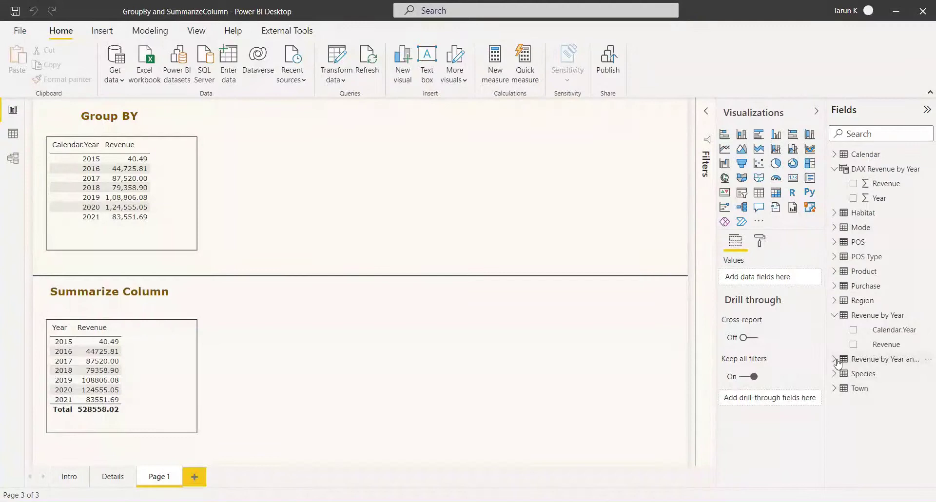
List the fields of Revenue by Year and Mode, and add a narrowed matrix visual to the Group BY section.
click(835, 169)
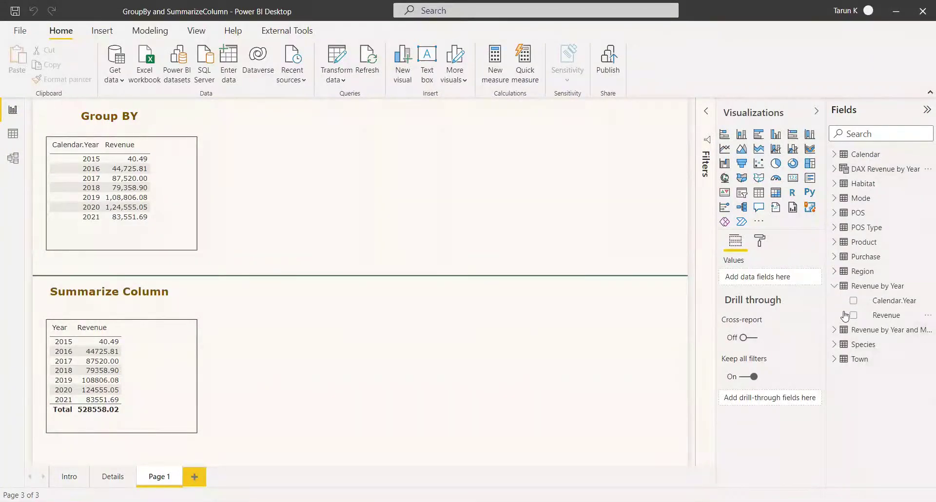
click(834, 286)
click(835, 301)
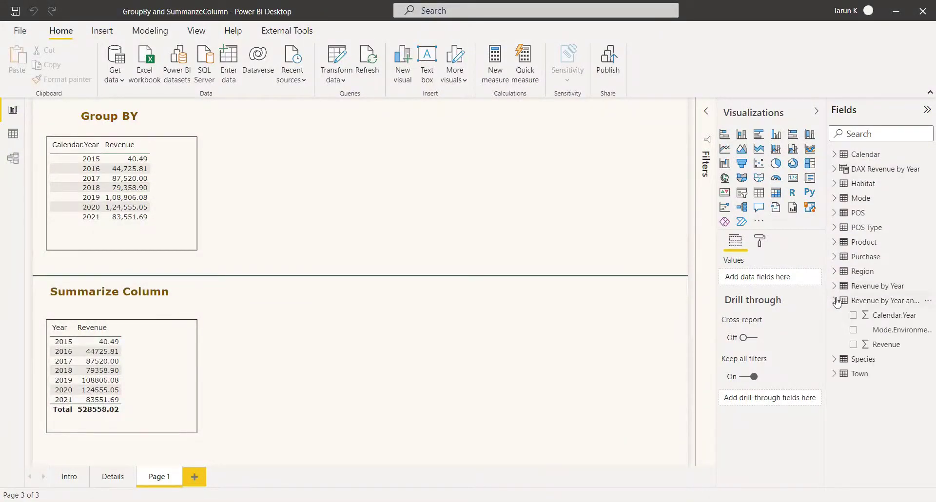
click(775, 198)
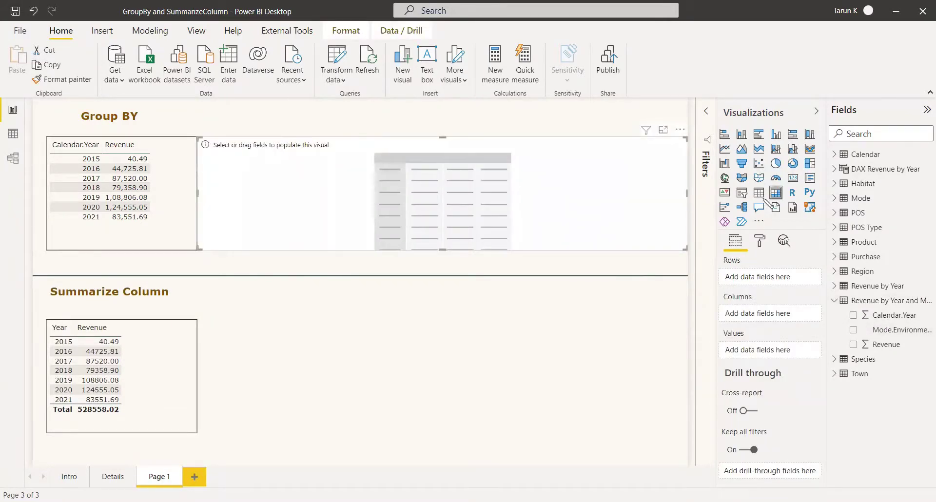
drag(198, 192, 392, 203)
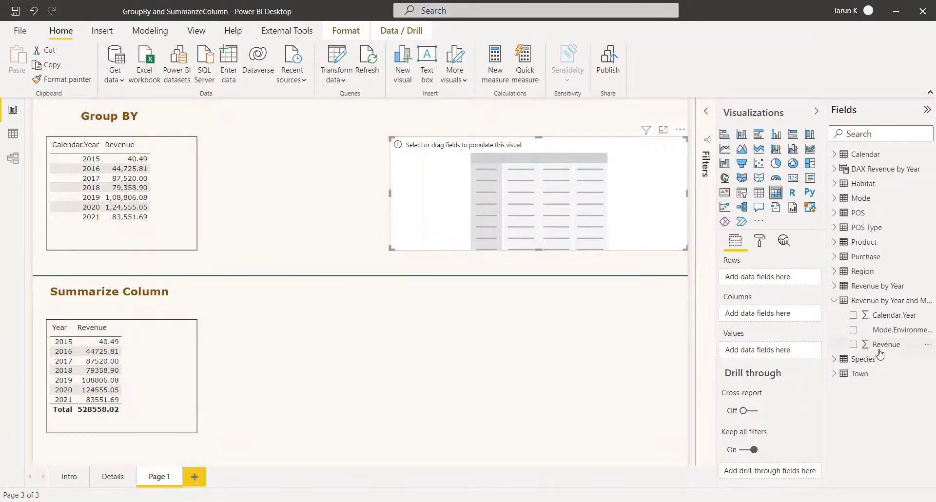
Populate the matrix with Calendar.Year and Mode.EnvironmentName as rows and Revenue as values, from Revenue by Year and Mode.
drag(894, 322, 760, 281)
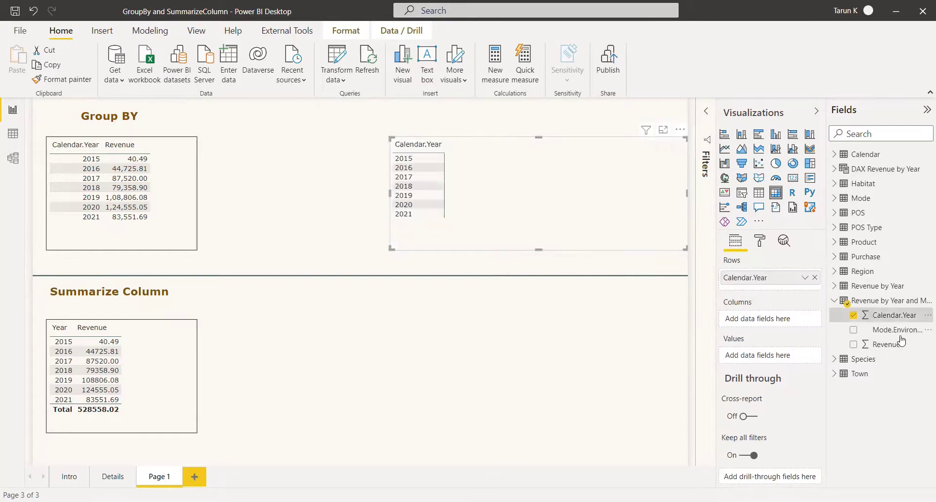
drag(893, 335, 774, 288)
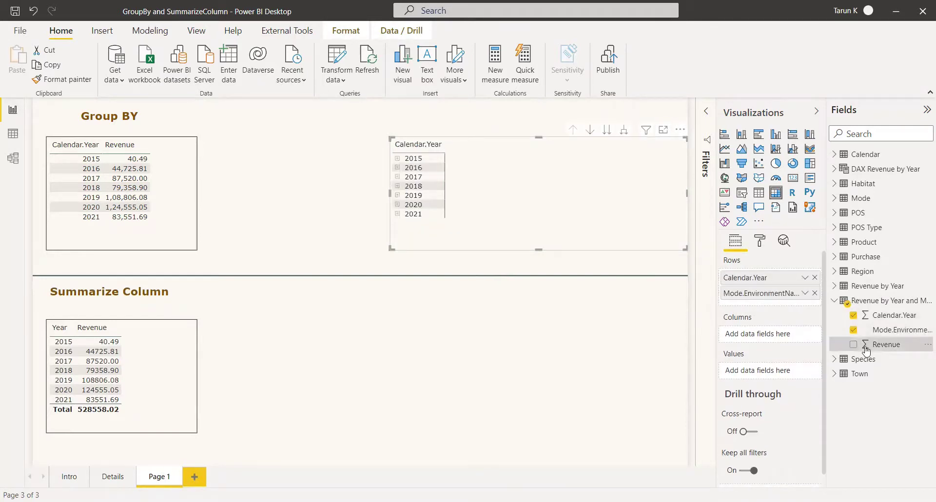
drag(866, 350, 768, 371)
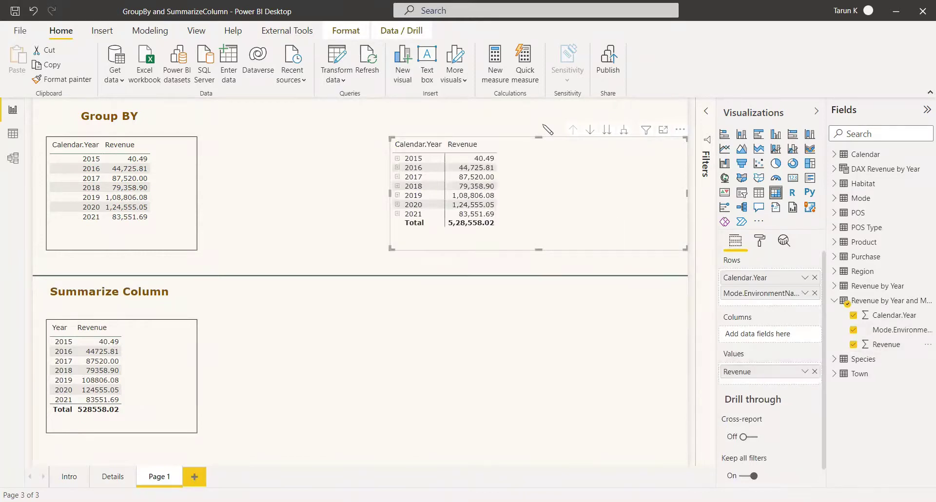
Expand 2015 and 2016 in the matrix, and try Mode.EnvironmentName as columns before returning it to the rows.
click(398, 159)
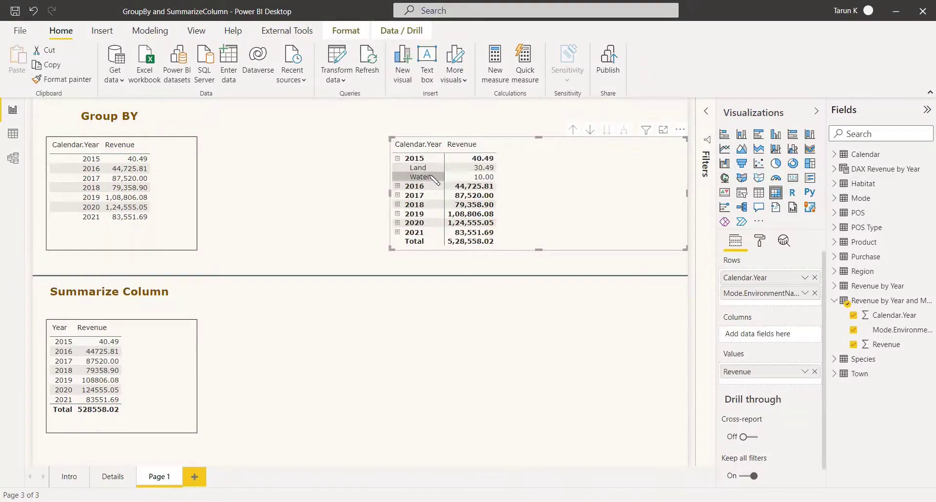
click(397, 187)
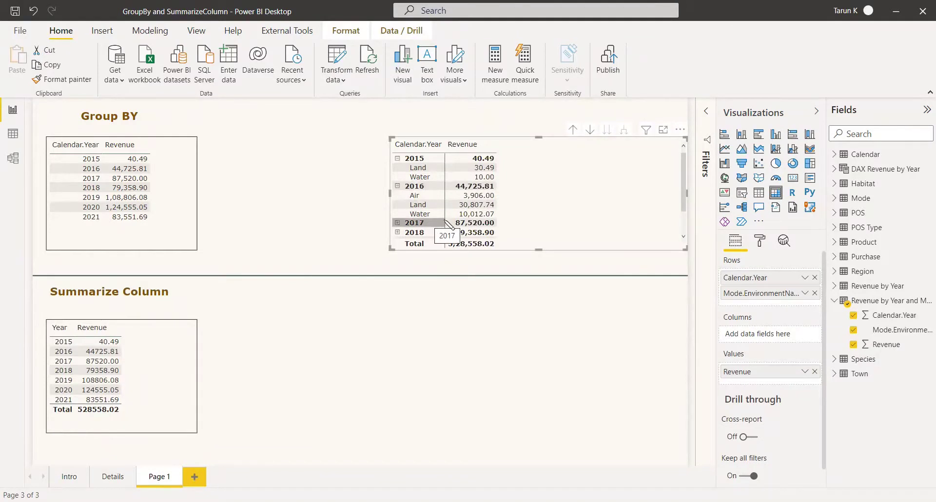
drag(763, 293, 758, 341)
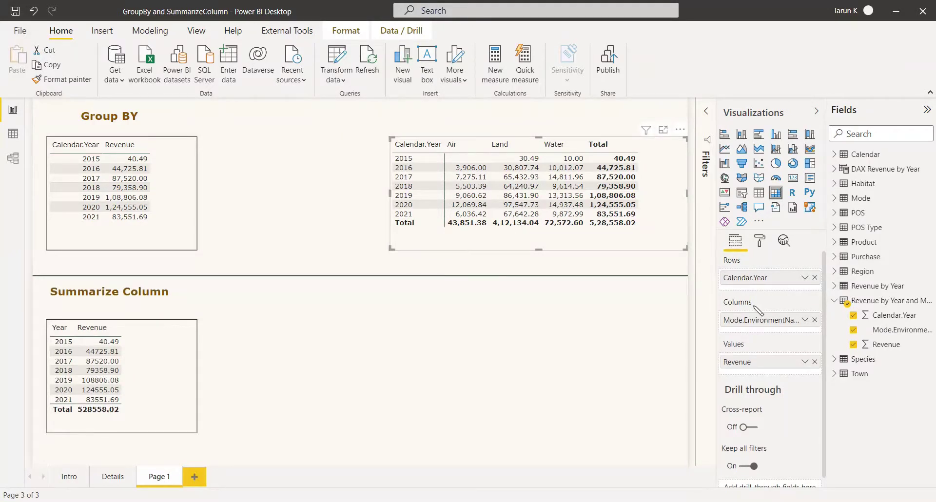
drag(758, 289, 759, 290)
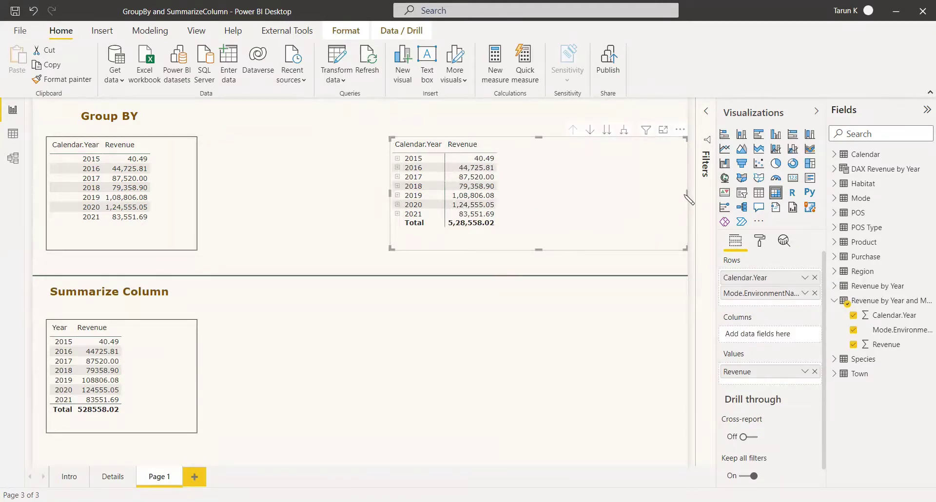
Make the Group BY matrix narrower and taller, and shift it slightly upward on the page.
click(608, 238)
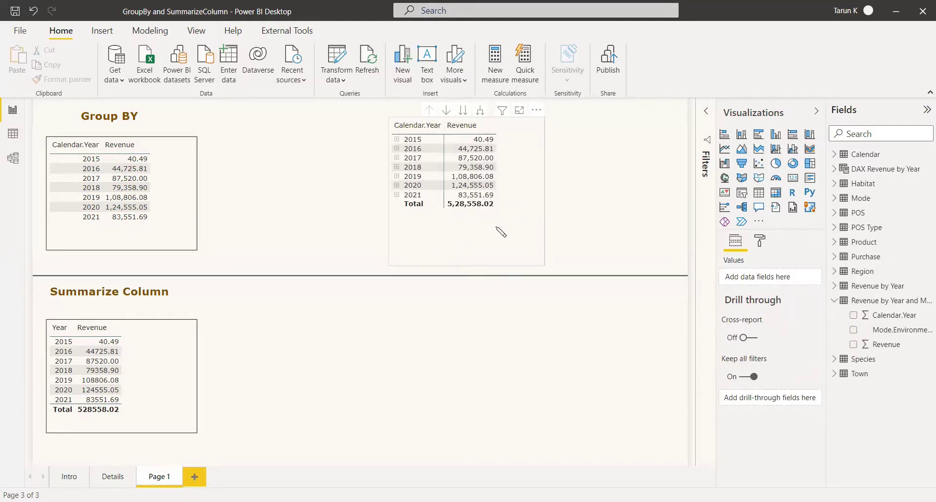
Create a new calculated table in Data view and name it DAX Revenue by Year and Mode.
click(15, 138)
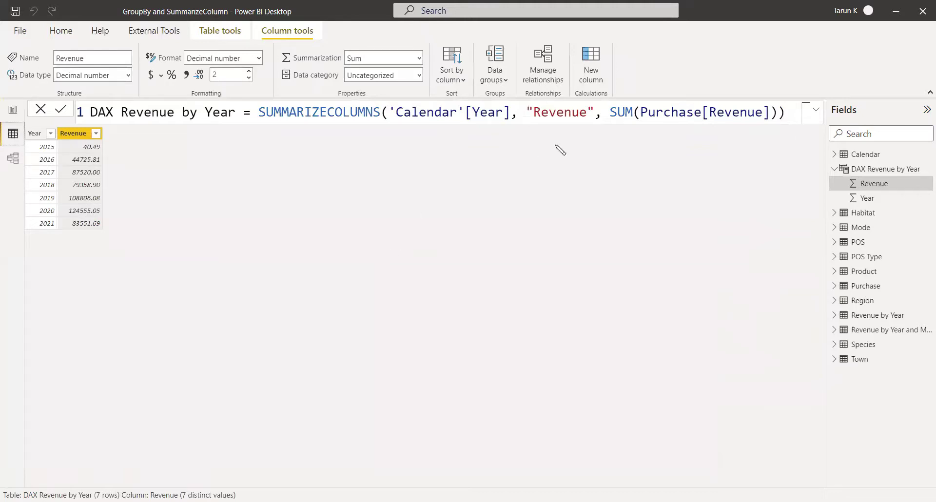
click(221, 34)
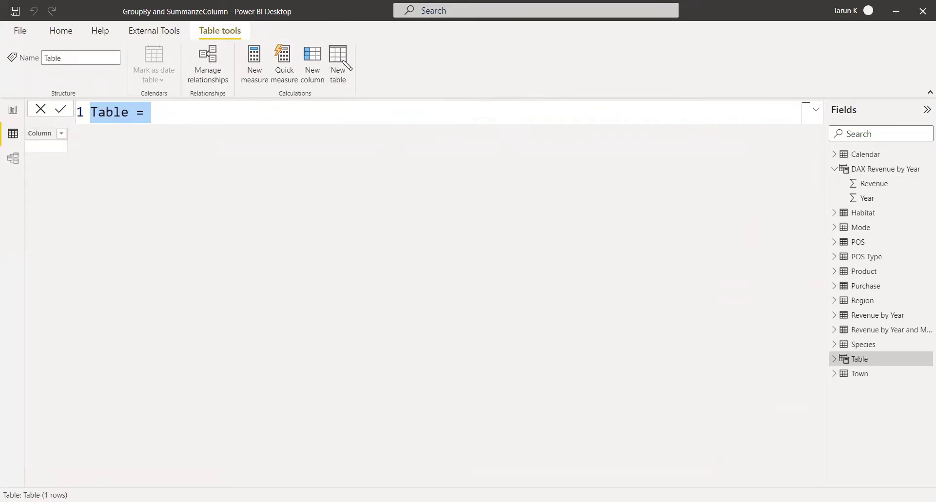
text(DAX)
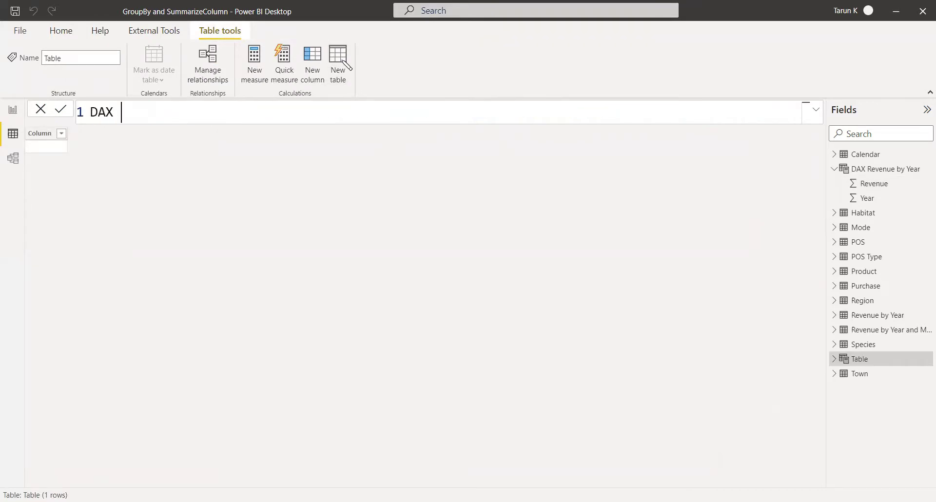
text( Revenue by )
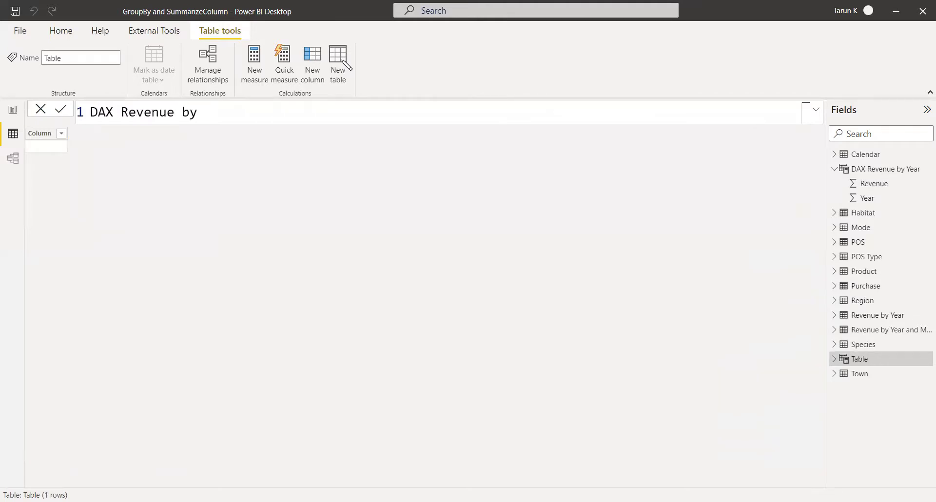
text(Year and Mode)
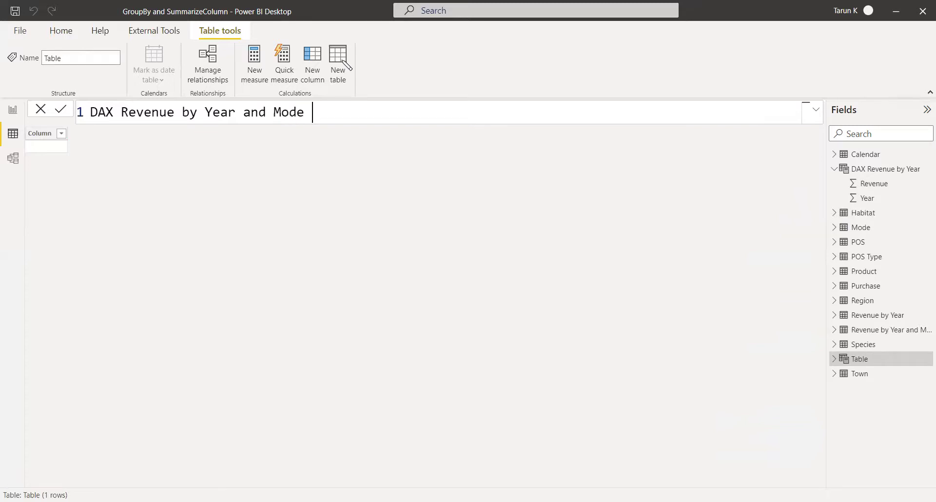
Begin the table's formula with SUMMARIZECOLUMNS, using 'Calendar'[Year] as the first grouping column.
text( = summa)
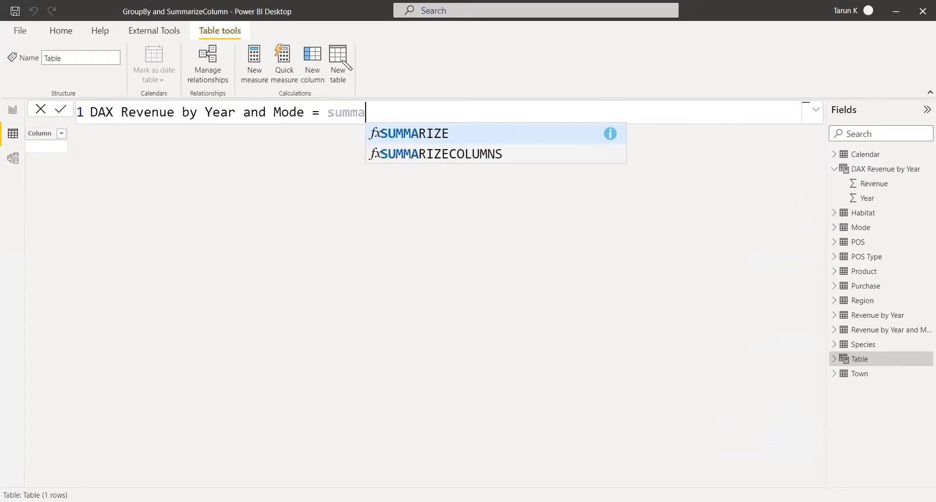
key(Down)
key(Tab)
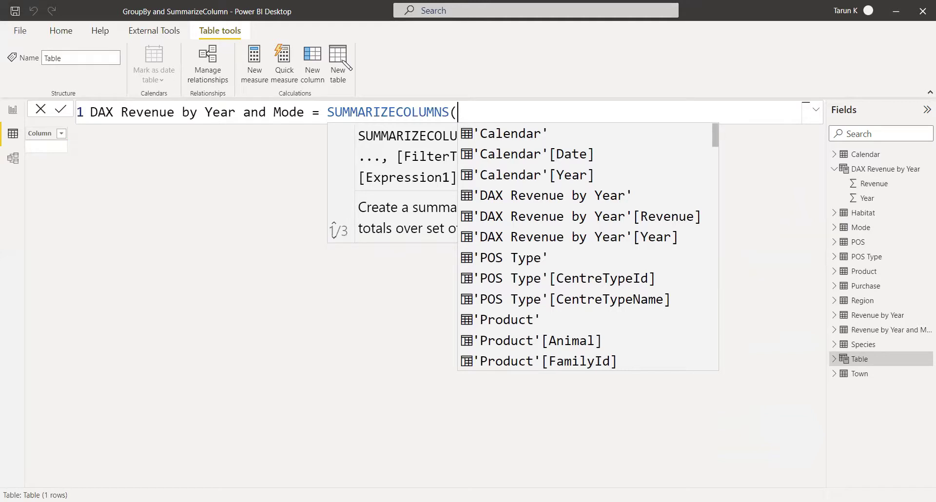
click(563, 176)
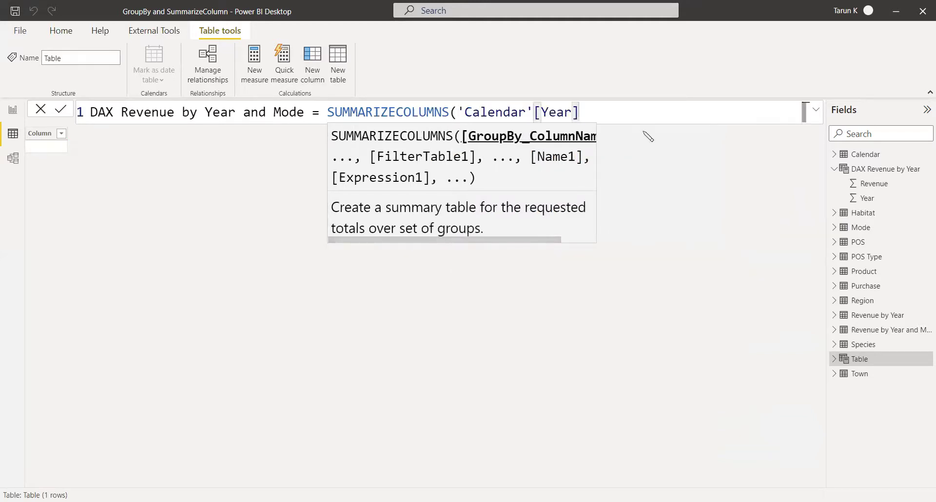
Add Mode[EnvironmentName] as the second grouping column in the SUMMARIZECOLUMNS formula.
text(, )
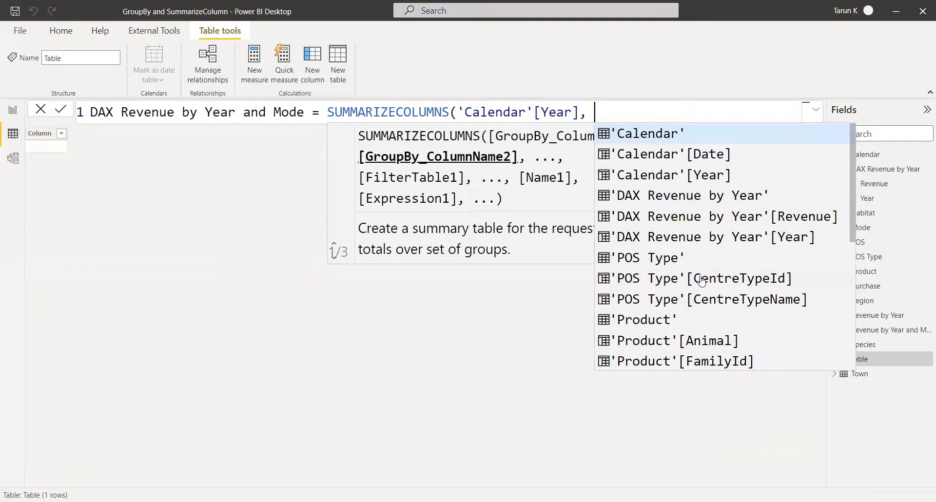
text(m)
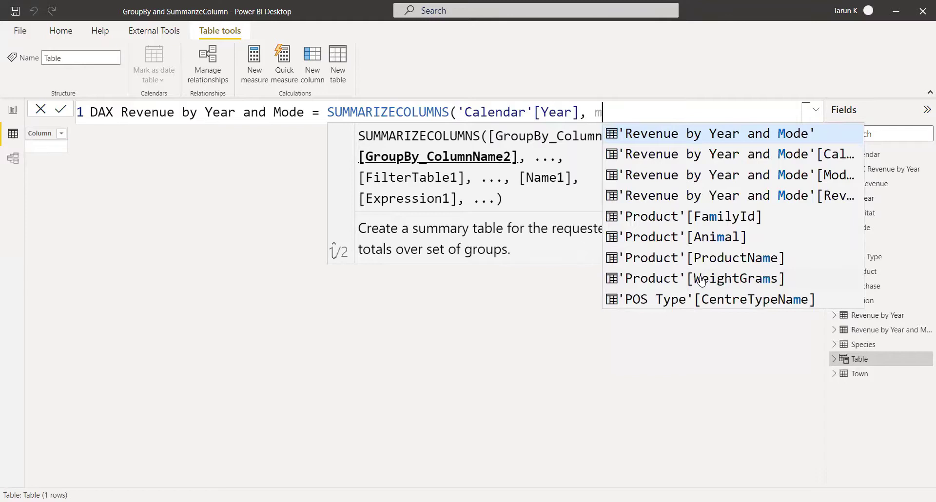
key(BackSpace)
key(BackSpace)
text(m)
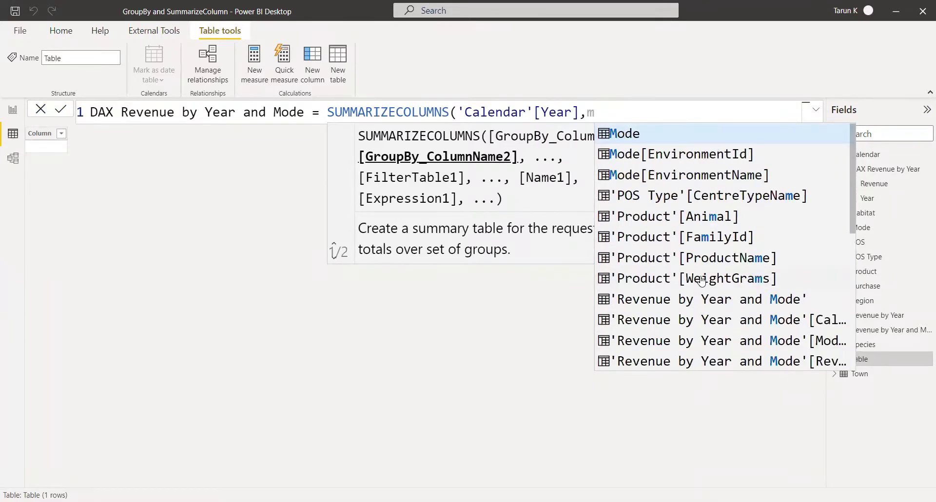
click(721, 176)
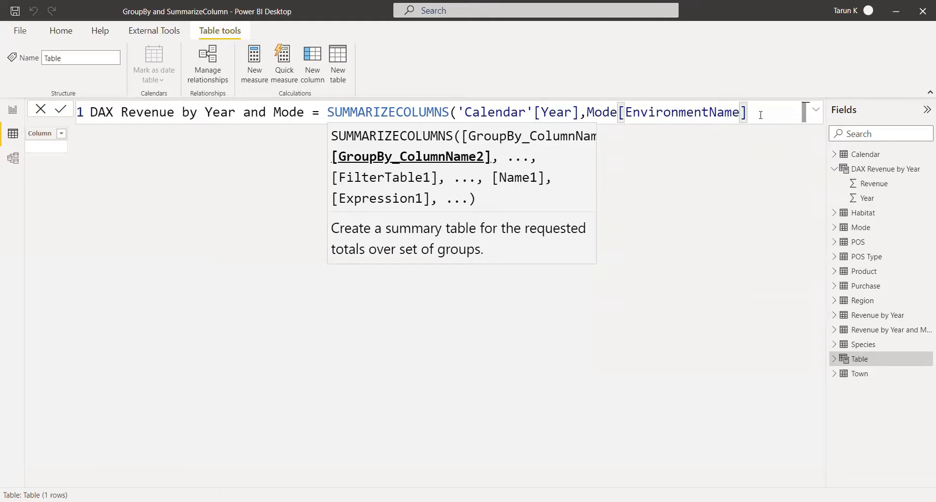
Complete the formula with a column named "Revenue" calculated as SUM(Purchase[Revenue]), and commit it to build the table.
text(, ")
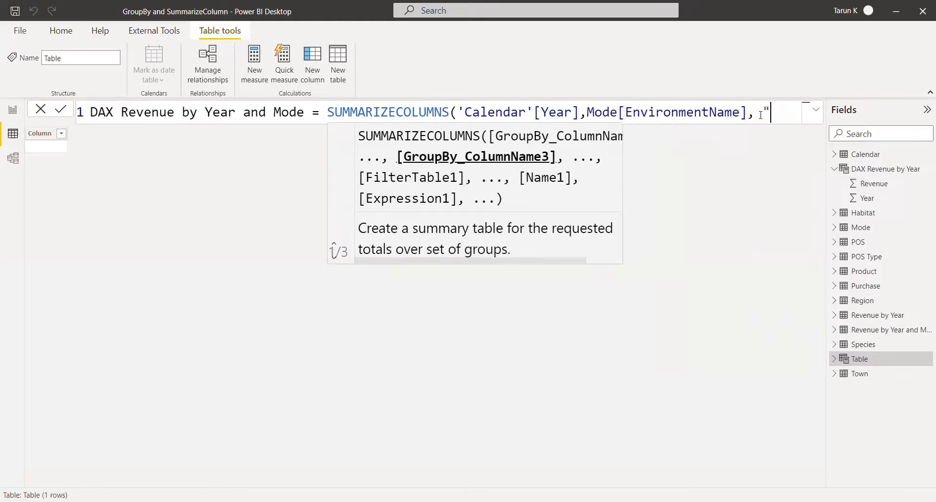
text(Revenue)
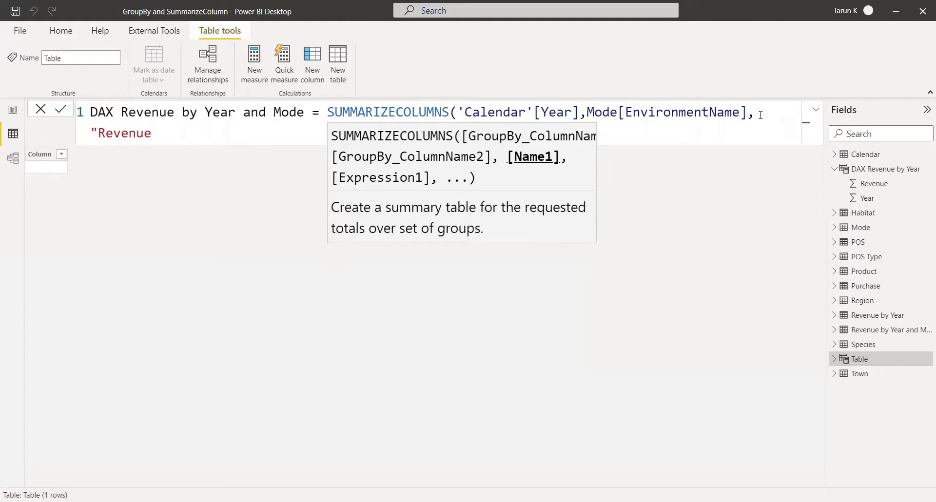
text(", )
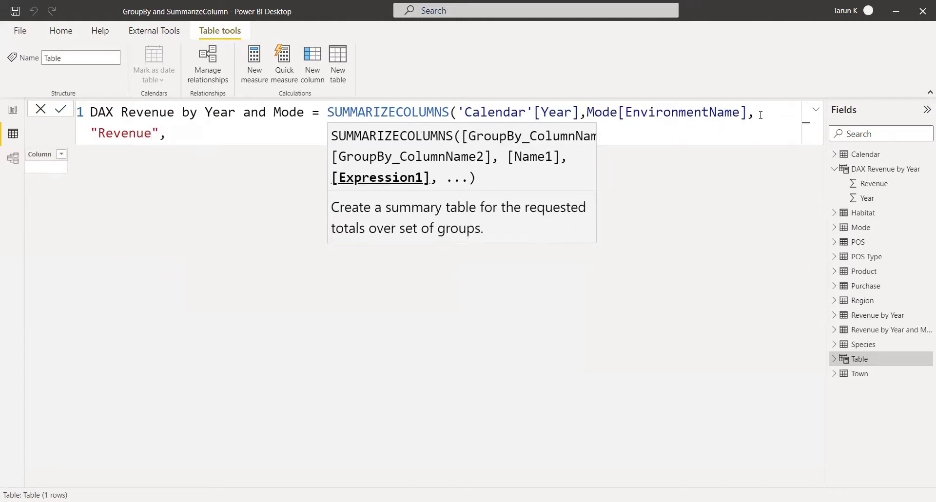
text(SUM()
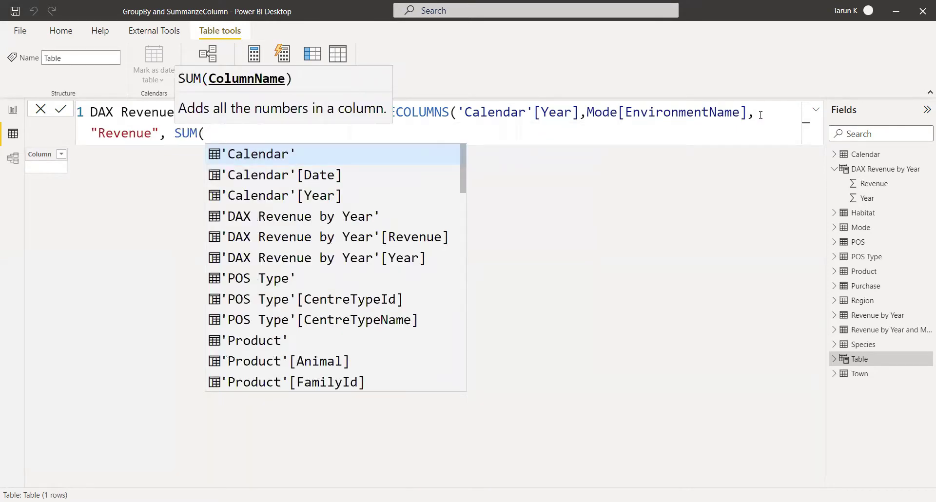
text(purch)
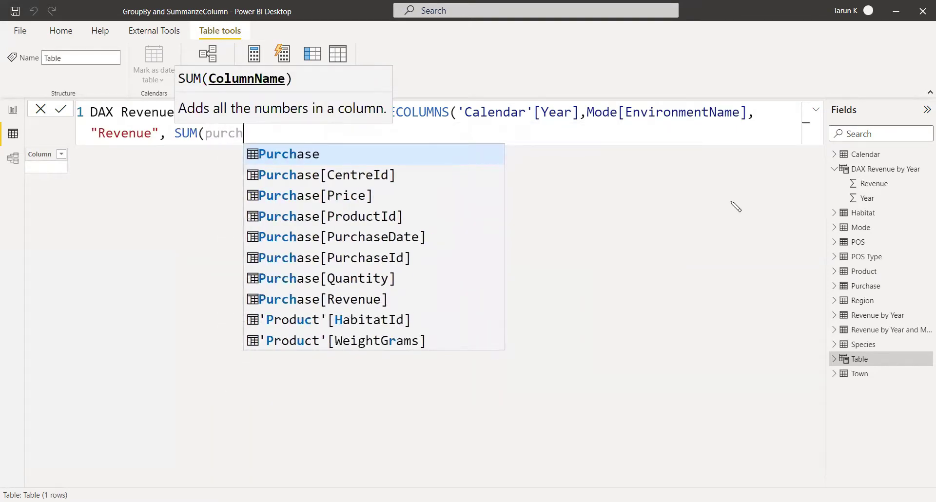
click(372, 297)
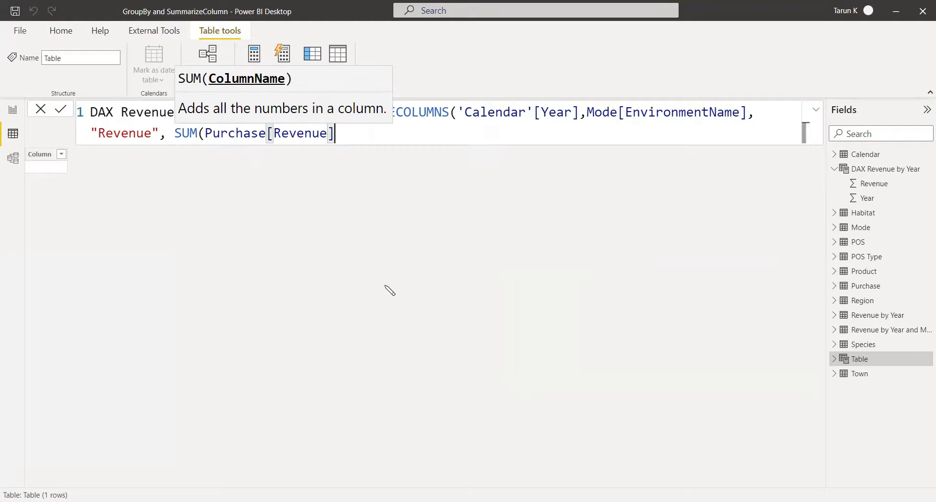
text()))
key(Return)
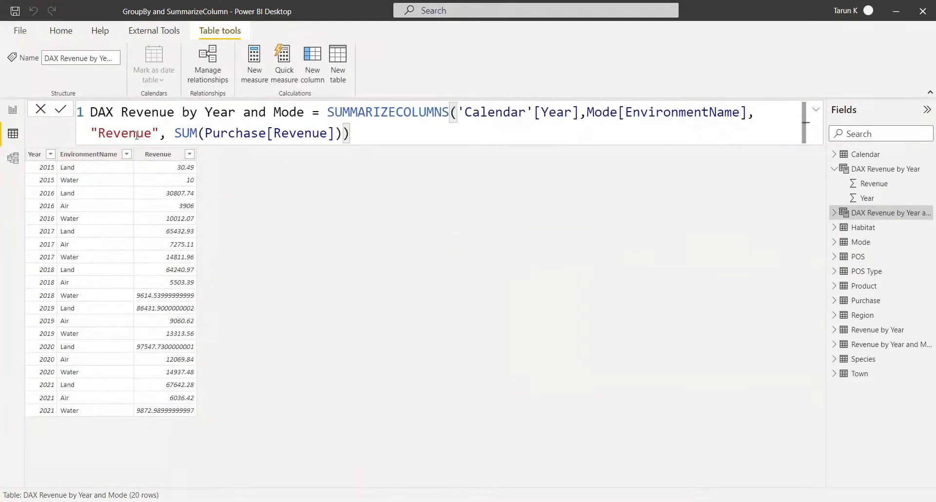
Set the Revenue column of the new table to show 2 decimal places.
click(159, 156)
click(228, 74)
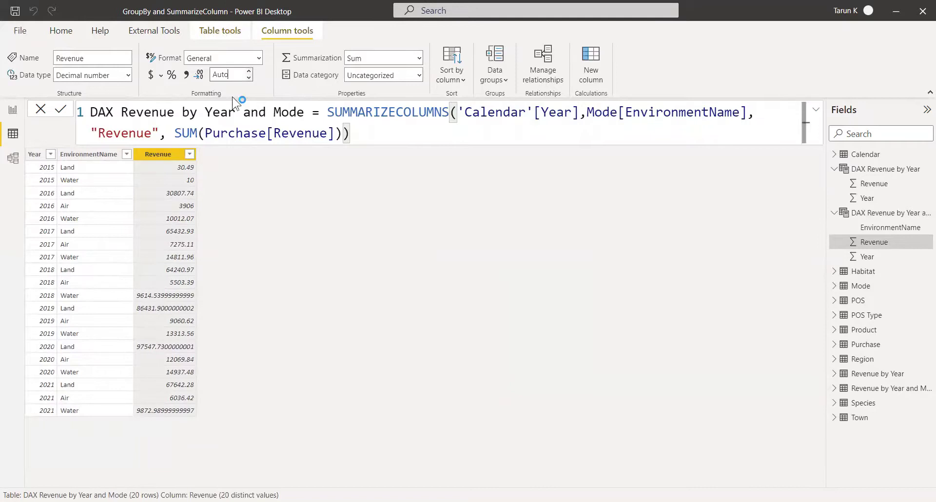
text(2)
key(Return)
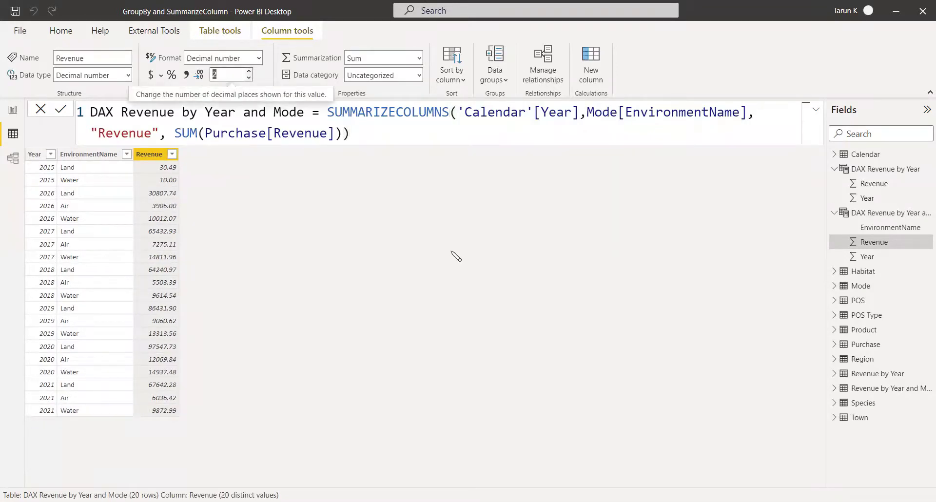
Insert a matrix visual on report Page 1 in the Summarize Column section, directly below the Group BY matrix.
click(14, 112)
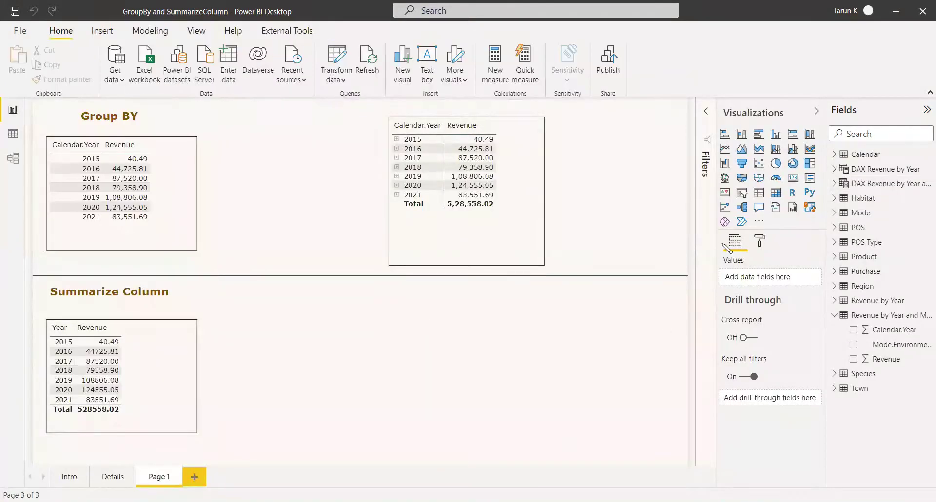
click(779, 197)
drag(608, 177, 456, 342)
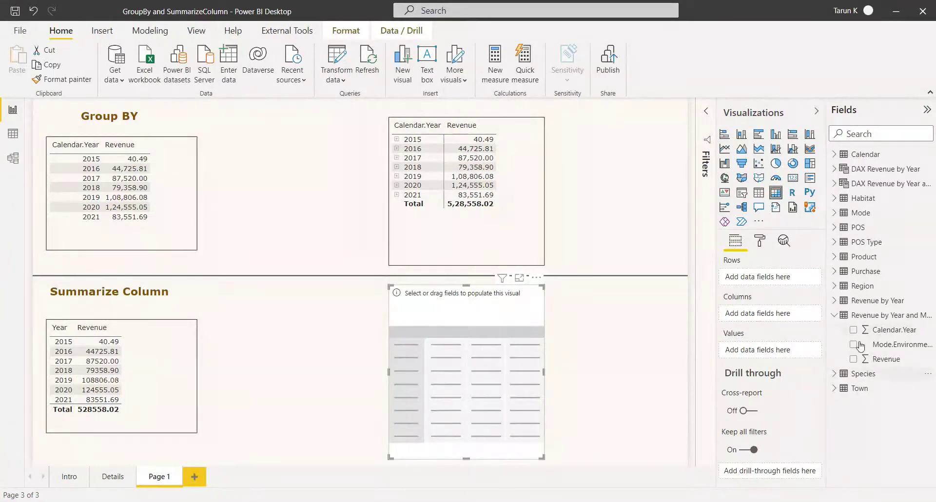
Fill the new matrix from DAX Revenue by Year and Mode, with Year and EnvironmentName as rows and Revenue as values.
click(835, 185)
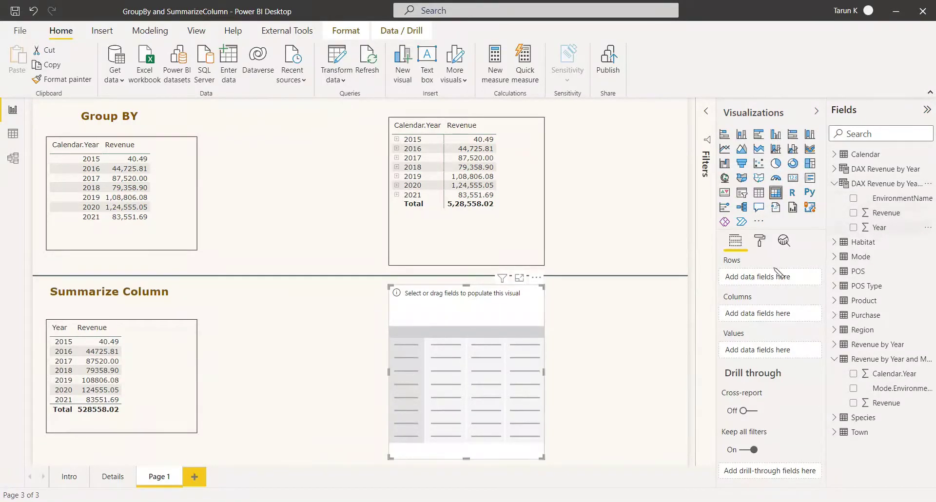
drag(778, 273, 761, 283)
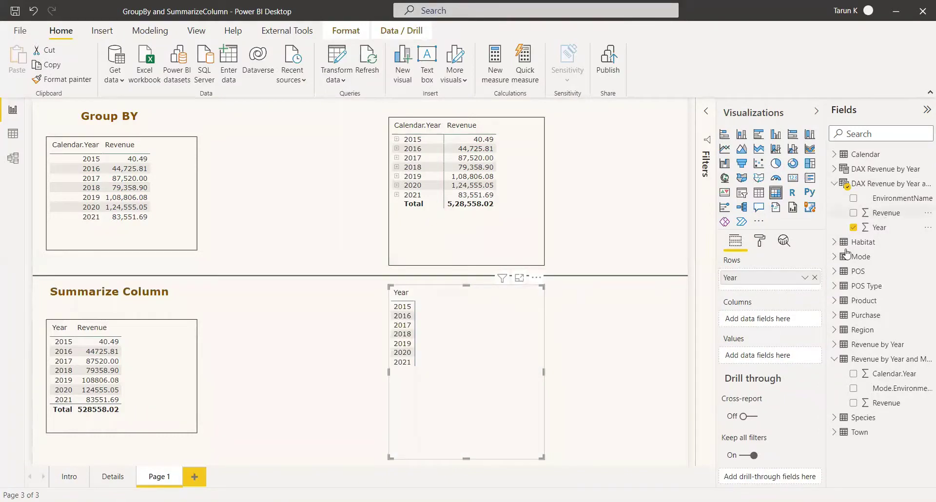
drag(847, 253, 770, 355)
drag(856, 233, 770, 288)
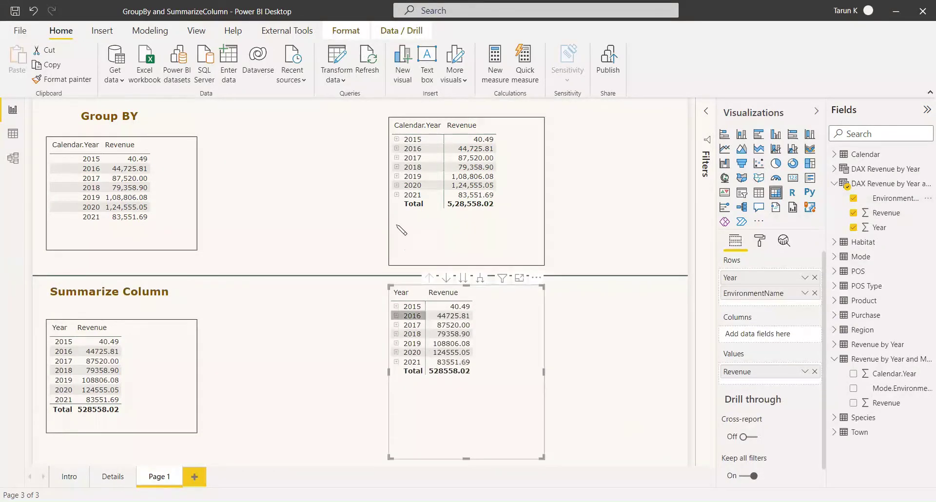
Expand 2017 in both the Group BY and Summarize Column matrices to compare revenue by mode, and deselect the visual.
click(397, 158)
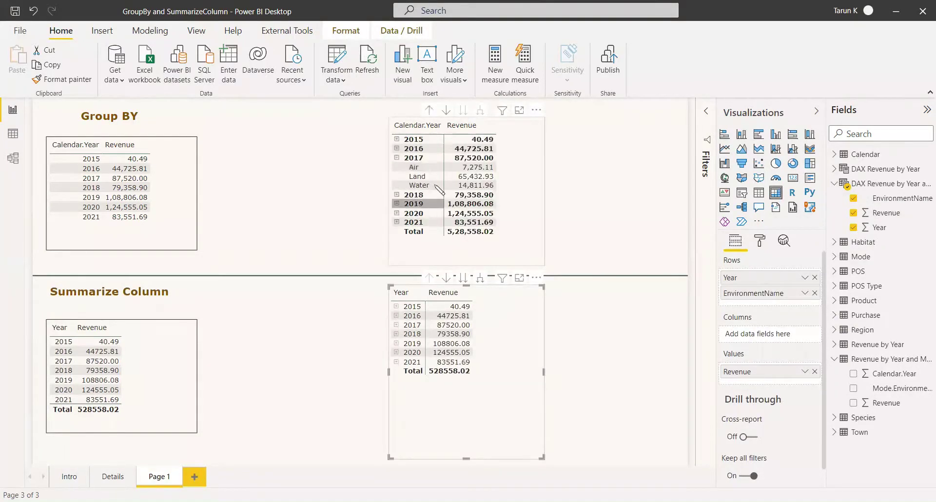
click(397, 324)
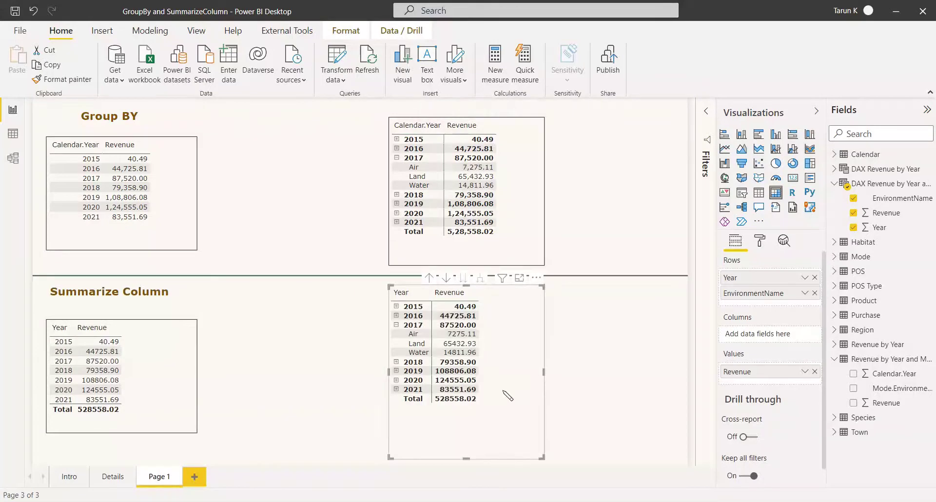
click(612, 394)
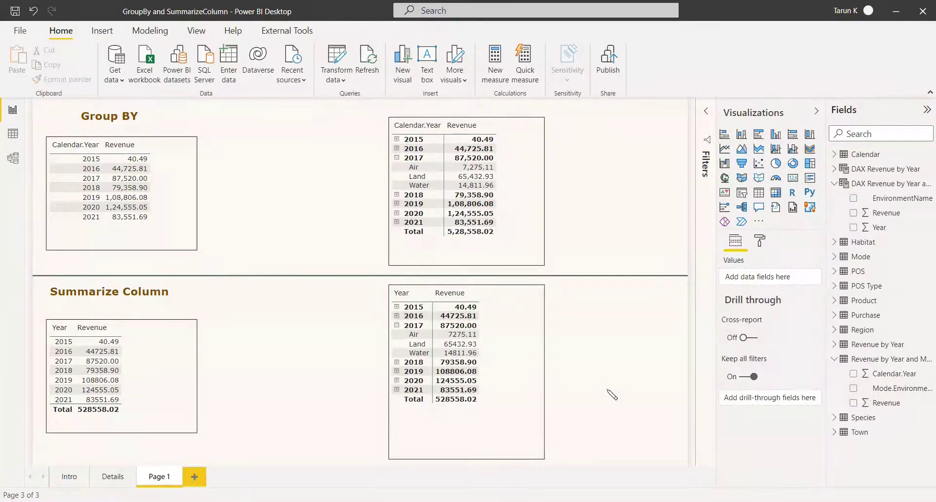